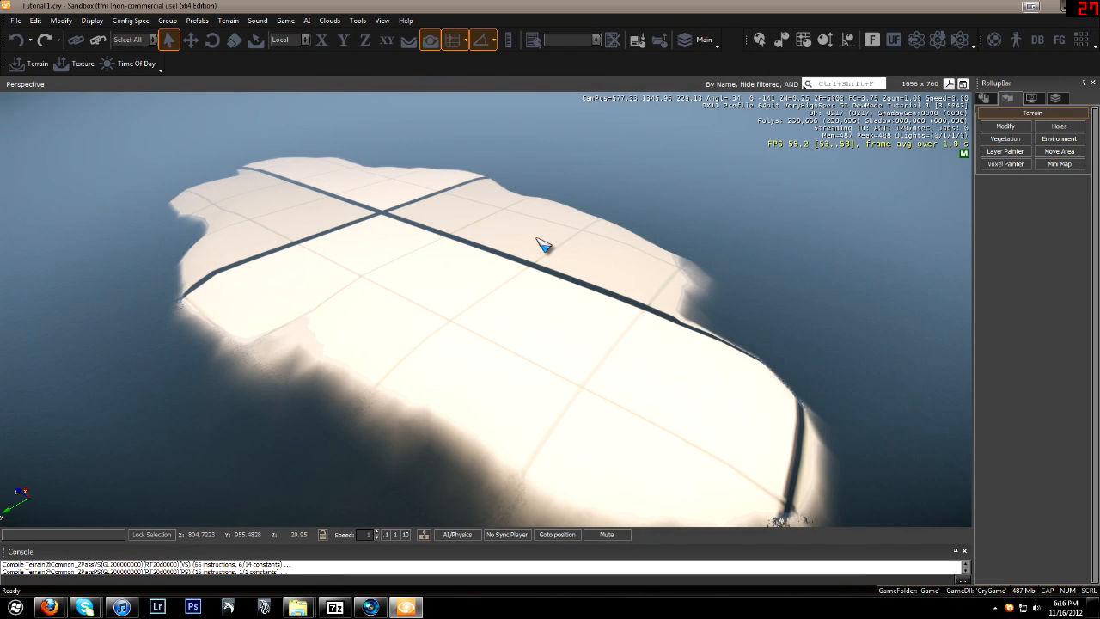
# - Open the Brush object category and expand its objects folder
pyautogui.click(988, 98)
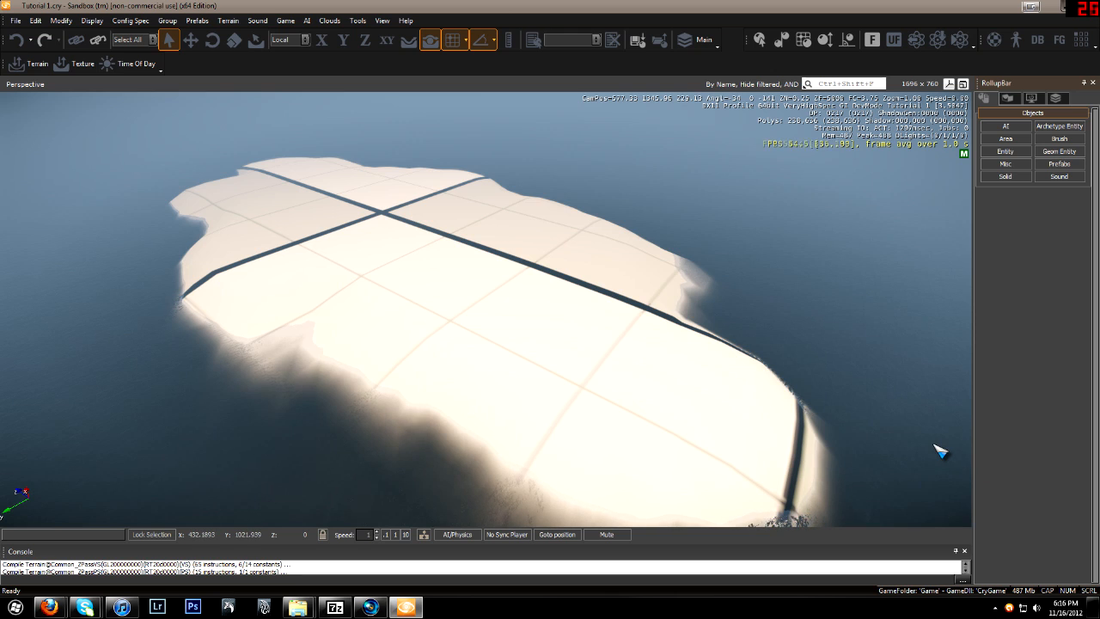
pyautogui.press('w')
pyautogui.moveTo(755, 244)
pyautogui.mouseDown(button='right')
pyautogui.moveTo(745, 259)
pyautogui.moveTo(762, 249)
pyautogui.moveTo(728, 239)
pyautogui.moveTo(714, 292)
pyautogui.mouseUp(button='right')
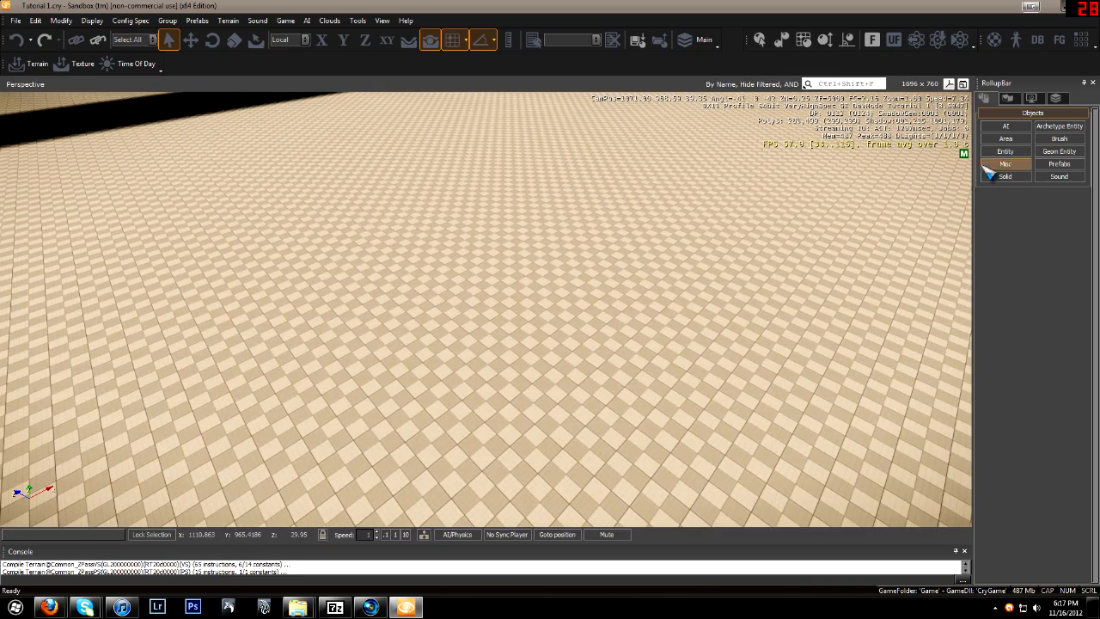
pyautogui.click(1041, 137)
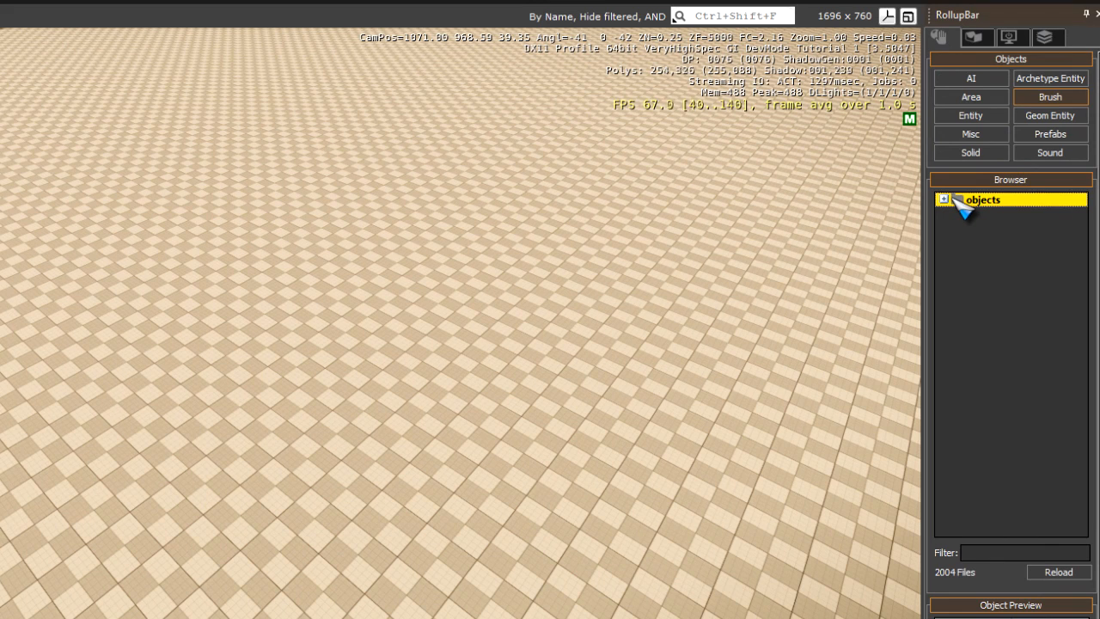
pyautogui.doubleClick(954, 197)
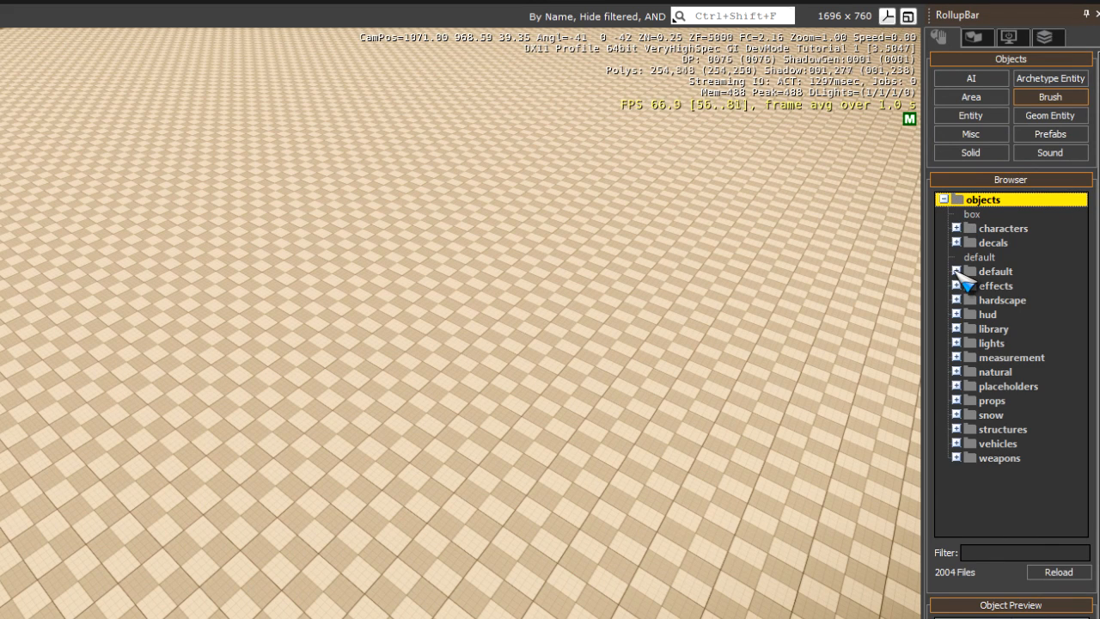
# - Look through the props and library folders of the brush browser
pyautogui.click(956, 400)
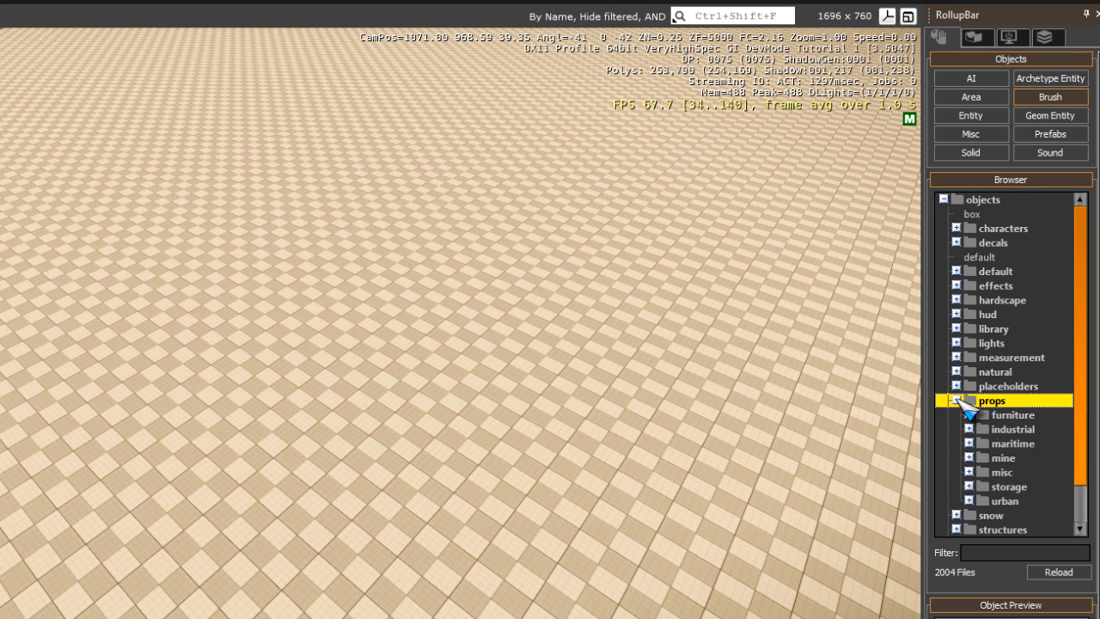
pyautogui.click(956, 330)
pyautogui.click(969, 357)
pyautogui.click(969, 358)
pyautogui.click(955, 329)
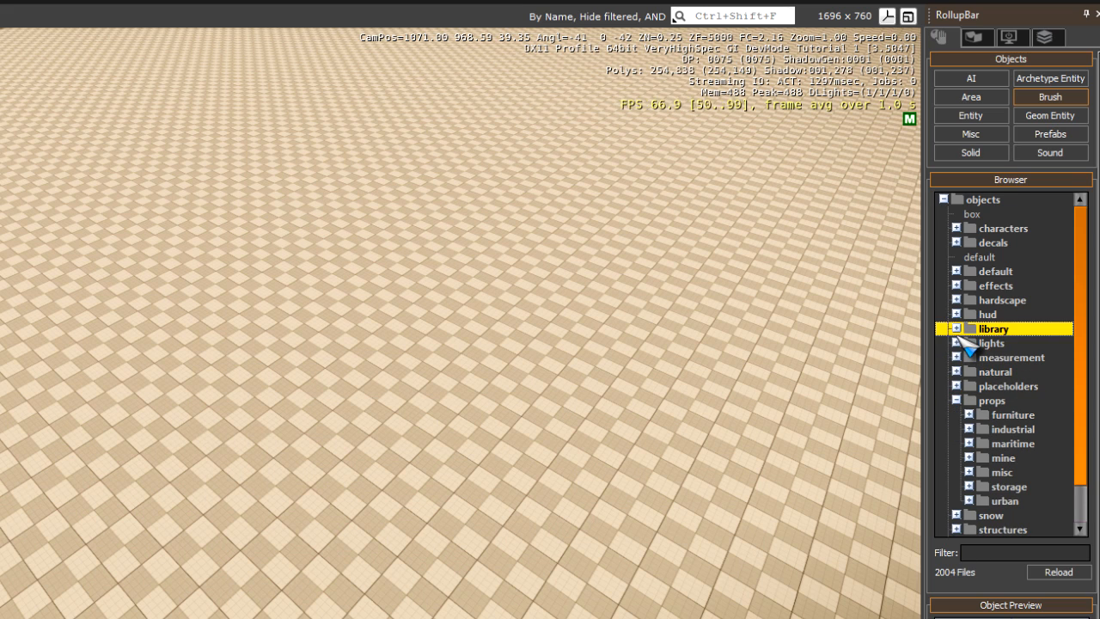
pyautogui.scroll(-1, 961, 345)
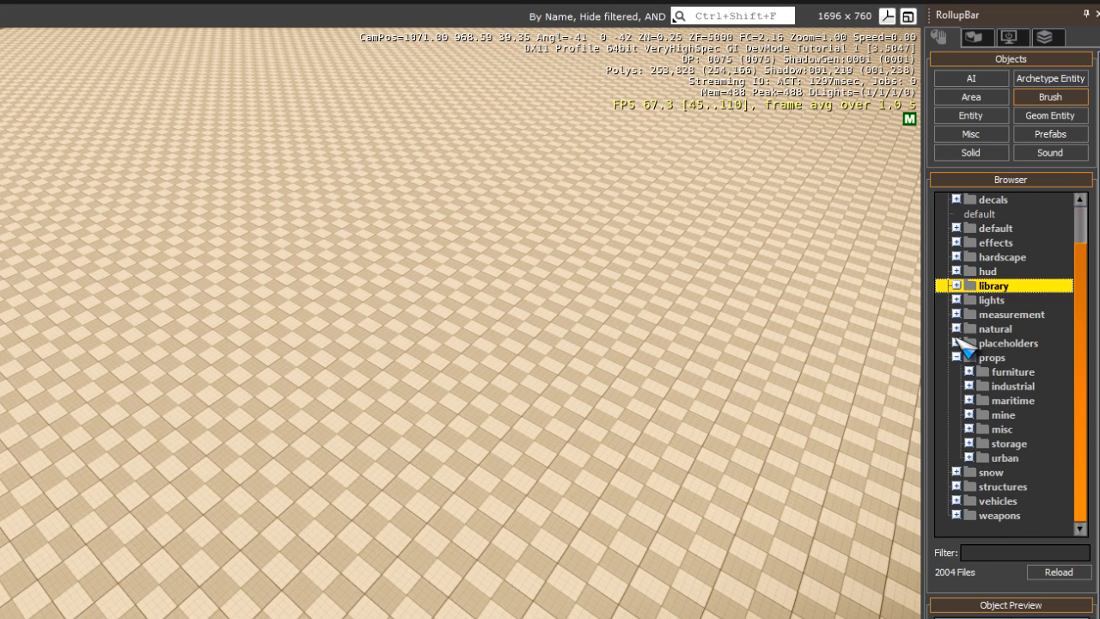
# - Place the tractor brush from the vehicles/tractor folder on the checkered terrain at X 1074, Y 984
pyautogui.click(956, 500)
pyautogui.click(969, 488)
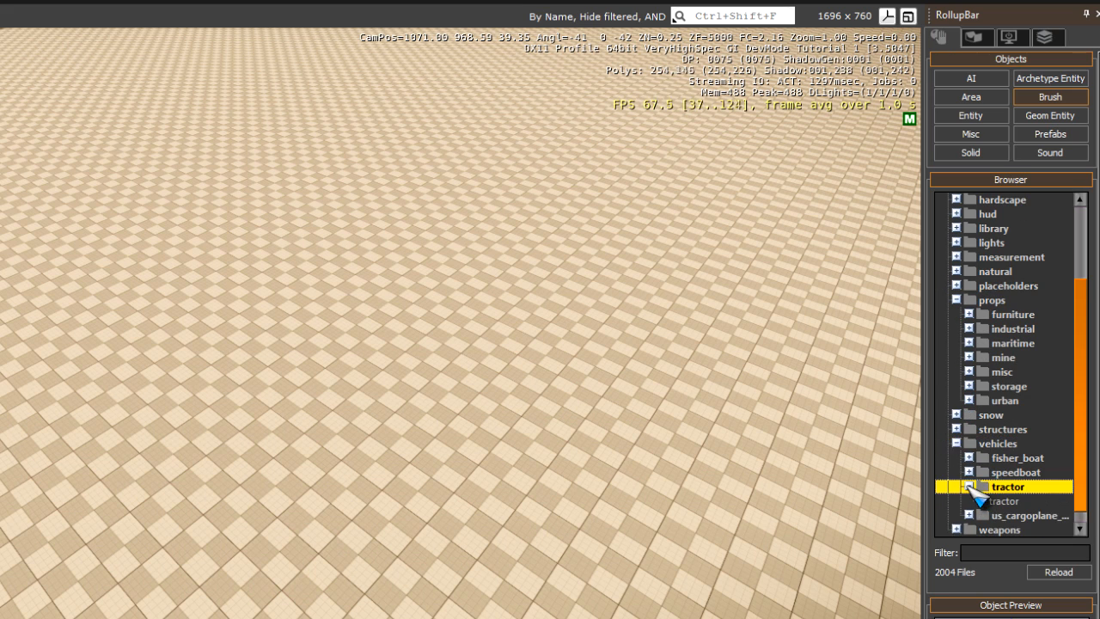
pyautogui.click(999, 501)
pyautogui.moveTo(1010, 491); pyautogui.dragTo(405, 393)
pyautogui.press('w')
pyautogui.moveTo(499, 196); pyautogui.dragTo(499, 196, button='right')
pyautogui.press('s')
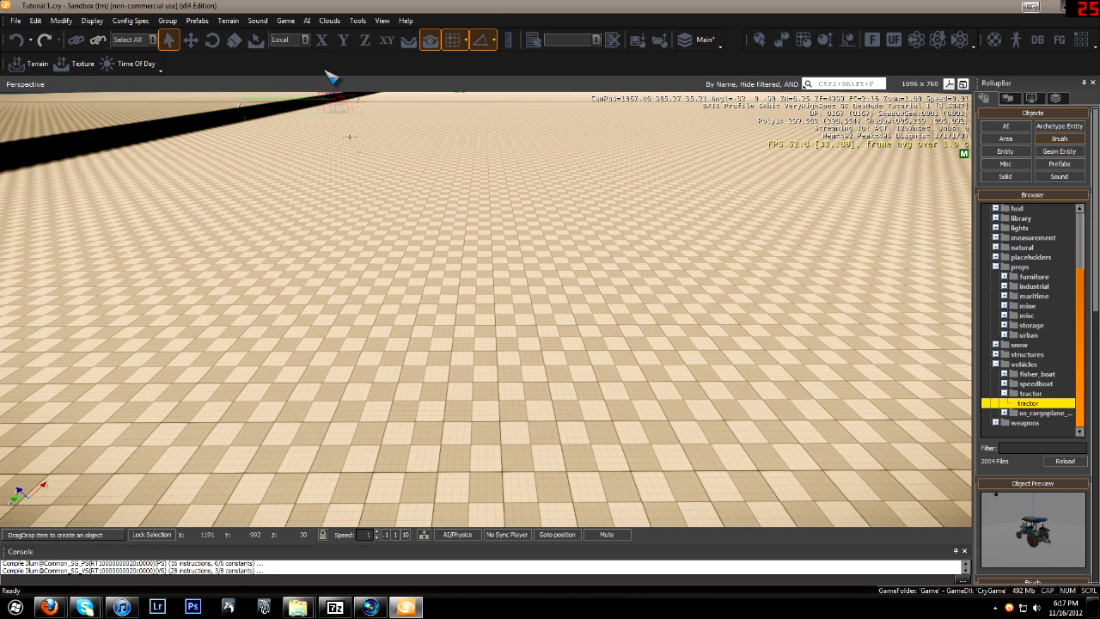
pyautogui.click(471, 328)
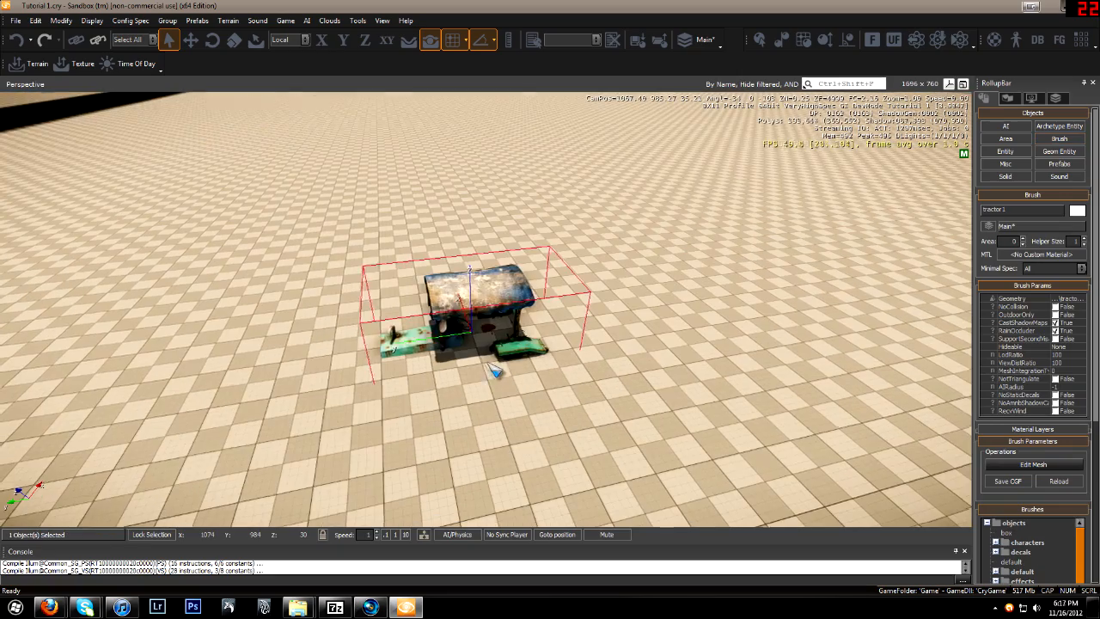
# - Raise the tractor along the Z axis to a height of 31 with the Move tool
pyautogui.moveTo(476, 293); pyautogui.dragTo(429, 307, button='right')
pyautogui.scroll(5, 477, 294)
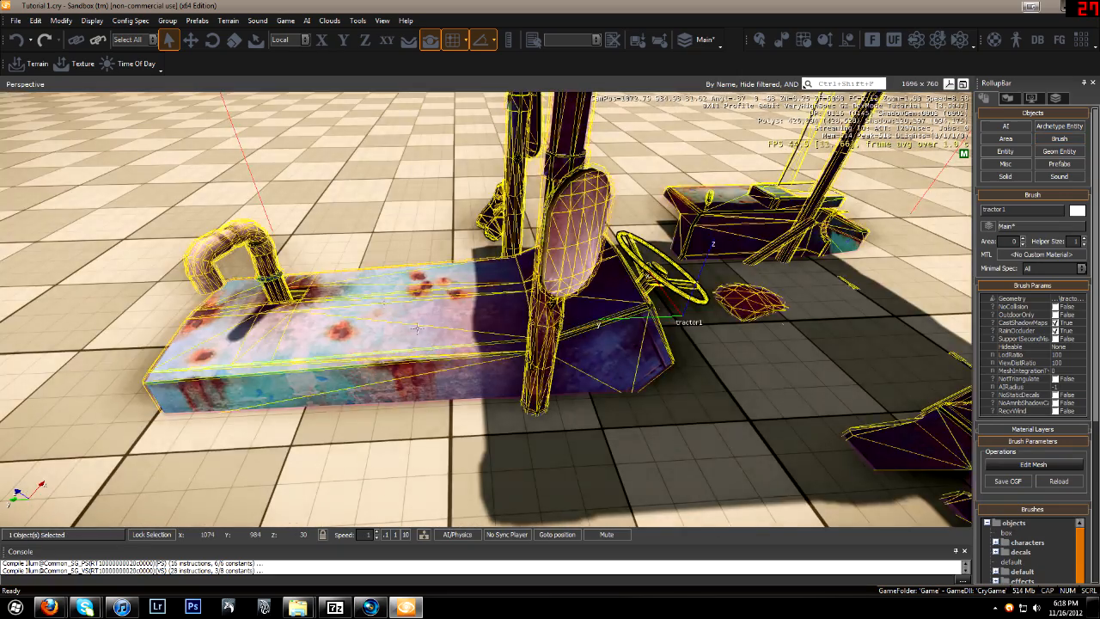
pyautogui.scroll(-6, 476, 293)
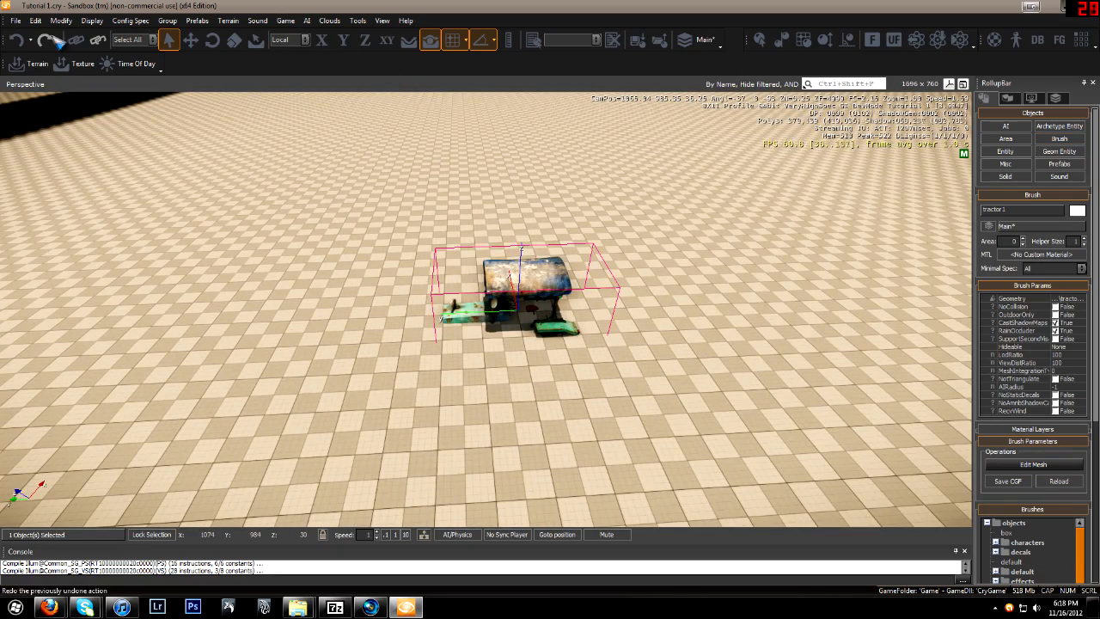
pyautogui.click(191, 40)
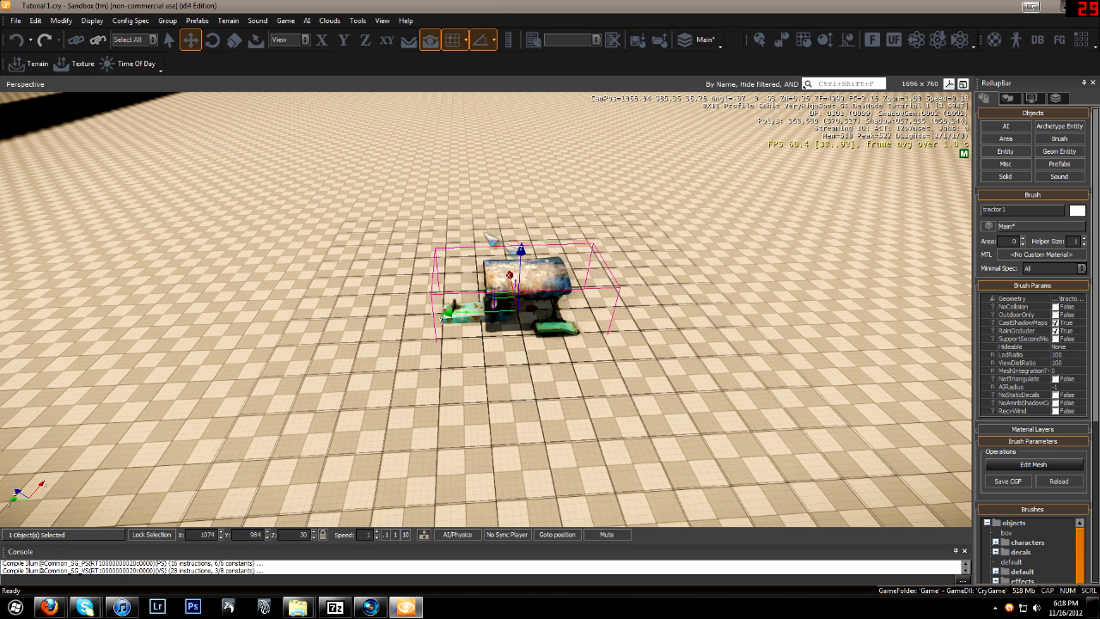
pyautogui.moveTo(521, 246); pyautogui.dragTo(528, 188)
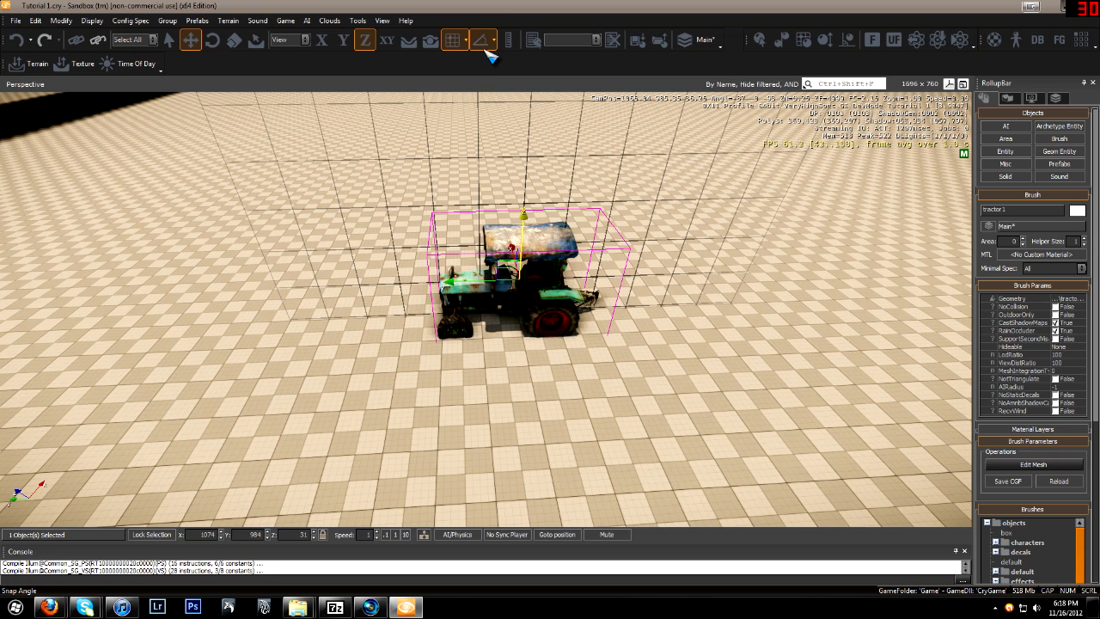
# - Turn off grid snapping and raise the tractor to about Z 31.29 so its wheels rest on the ground
pyautogui.click(459, 39)
pyautogui.click(459, 39)
pyautogui.click(459, 39)
pyautogui.moveTo(520, 220); pyautogui.dragTo(523, 209)
pyautogui.press('w')
pyautogui.moveTo(523, 215); pyautogui.dragTo(530, 225, button='right')
pyautogui.press('s')
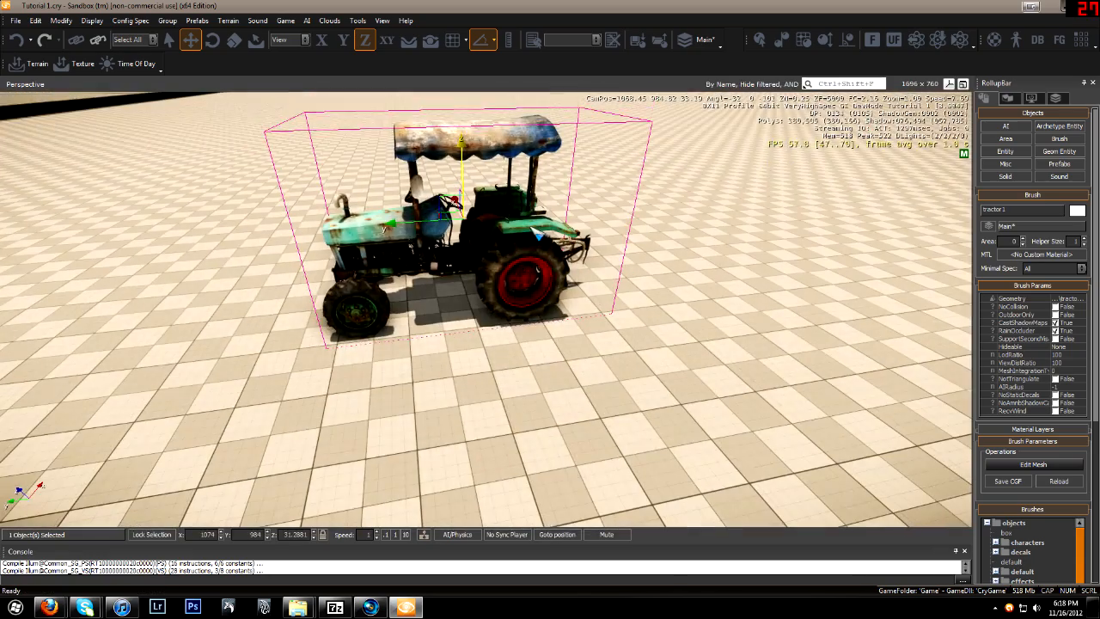
pyautogui.moveTo(397, 437); pyautogui.dragTo(393, 346, button='right')
pyautogui.press('a')
pyautogui.press('d')
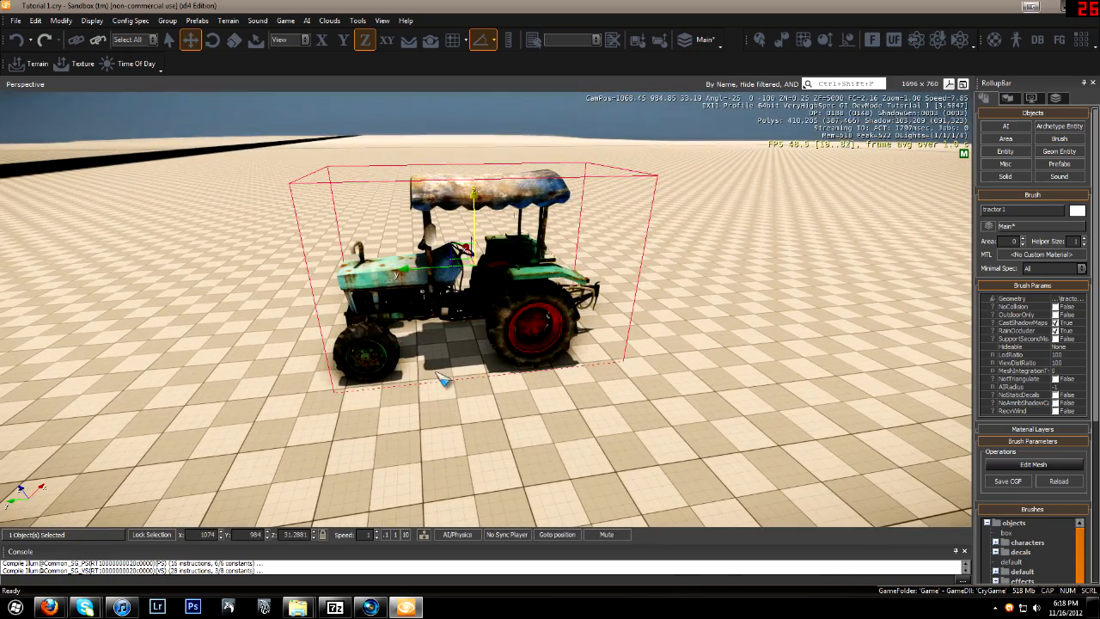
pyautogui.moveTo(541, 372); pyautogui.dragTo(538, 370, button='right')
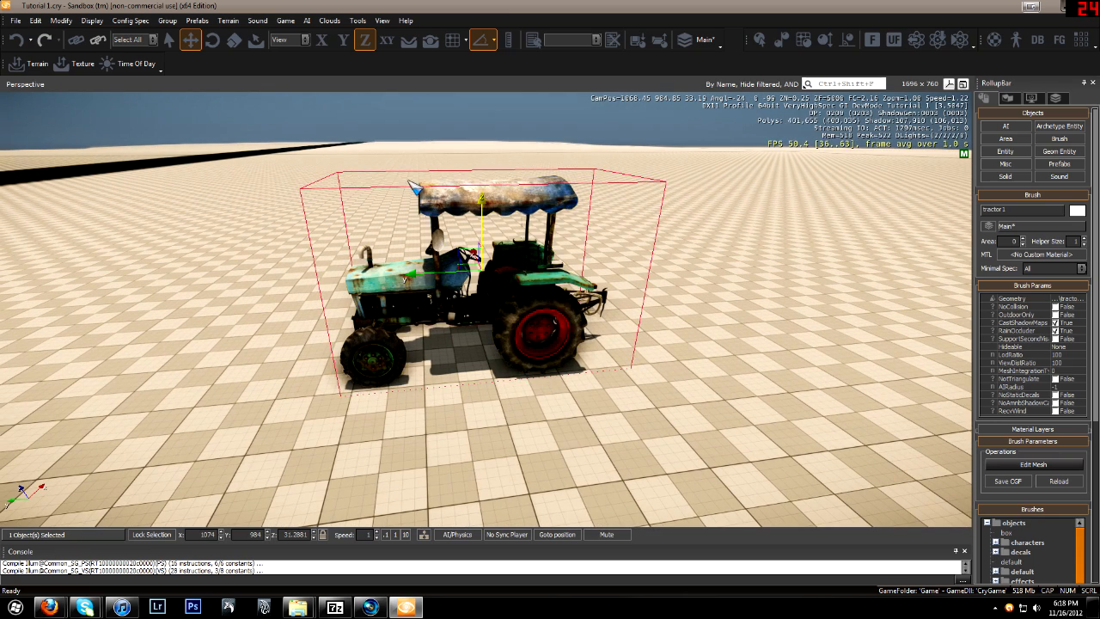
# - Try different movement constraints on the tractor, from the XY plane to single axes, ending on the X axis
pyautogui.click(470, 267)
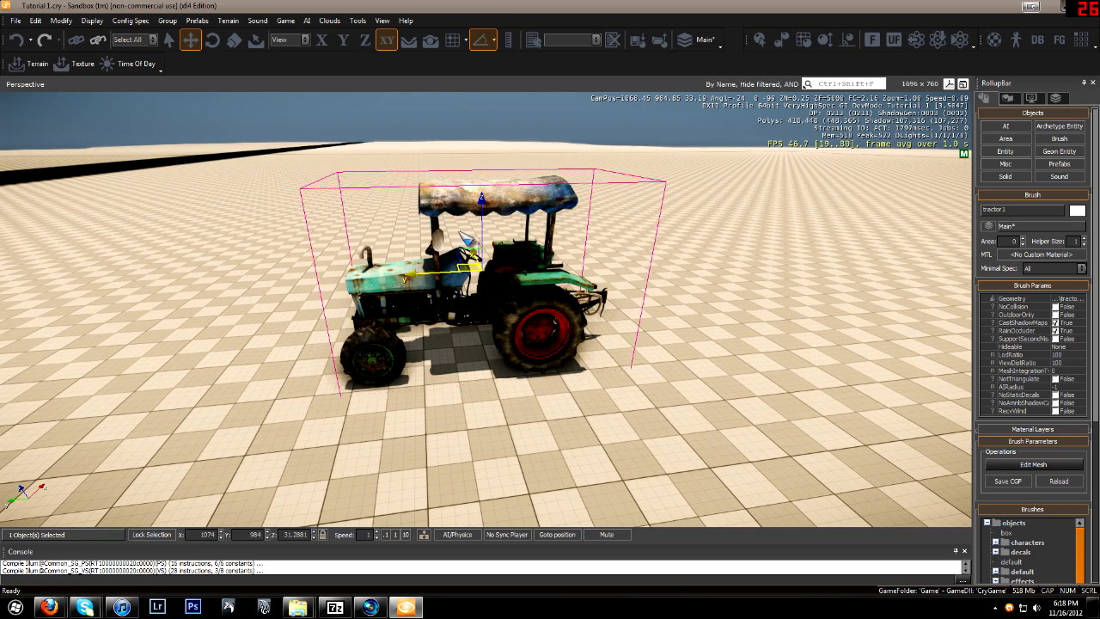
pyautogui.moveTo(478, 296); pyautogui.dragTo(479, 297, button='right')
pyautogui.press('d')
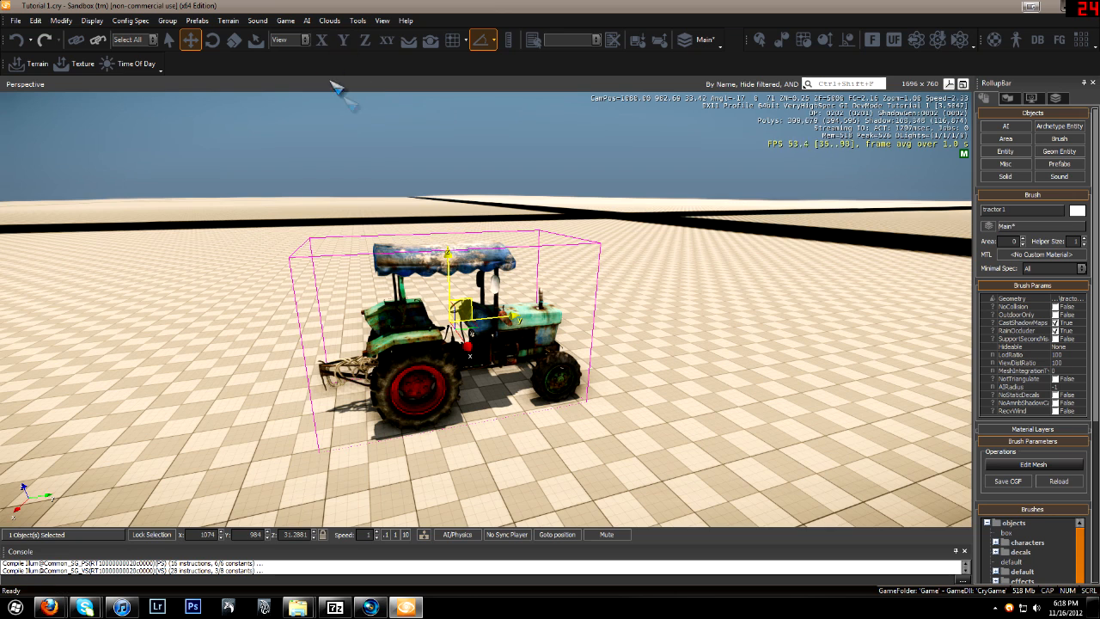
pyautogui.click(353, 40)
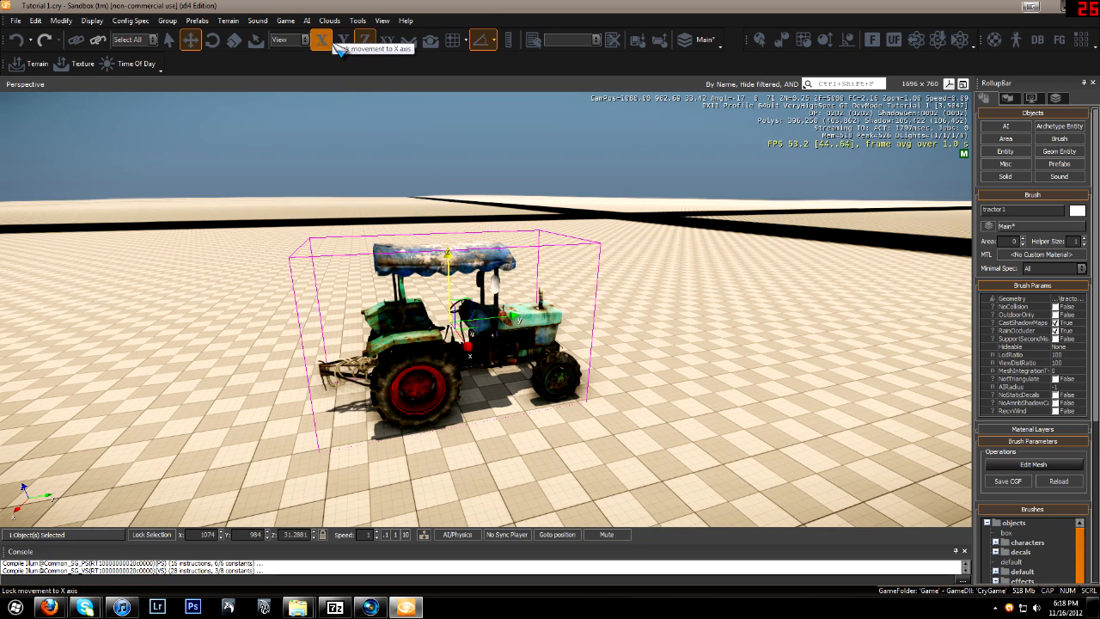
pyautogui.click(322, 40)
pyautogui.click(364, 41)
pyautogui.click(330, 41)
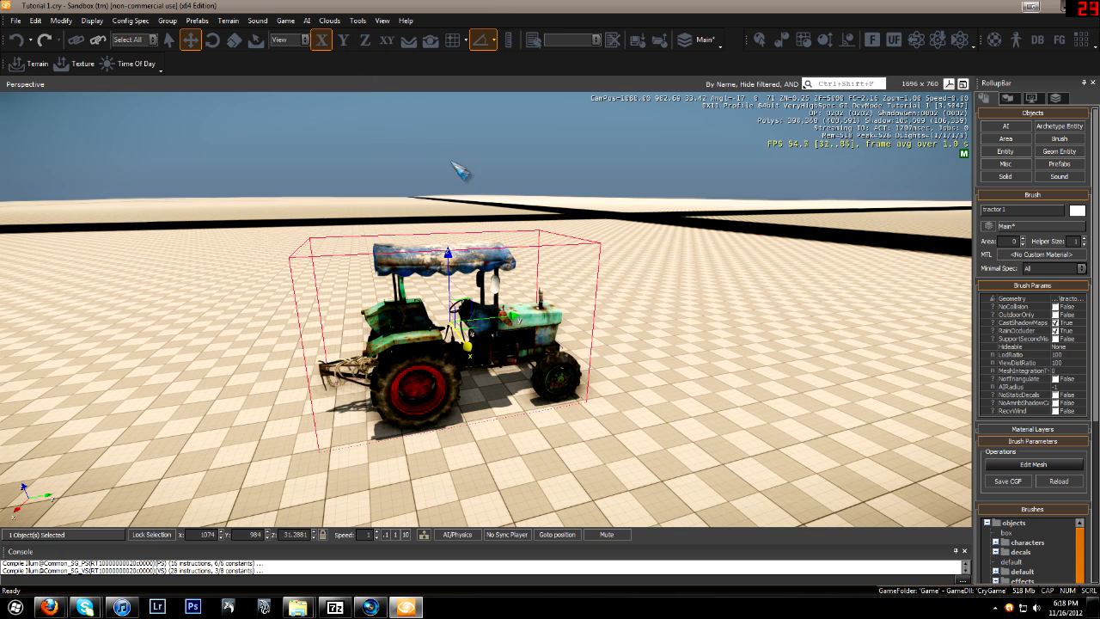
# - Constrain movement to the XY plane and slide the tractor to about X 1072.99, Y 982.56
pyautogui.click(389, 41)
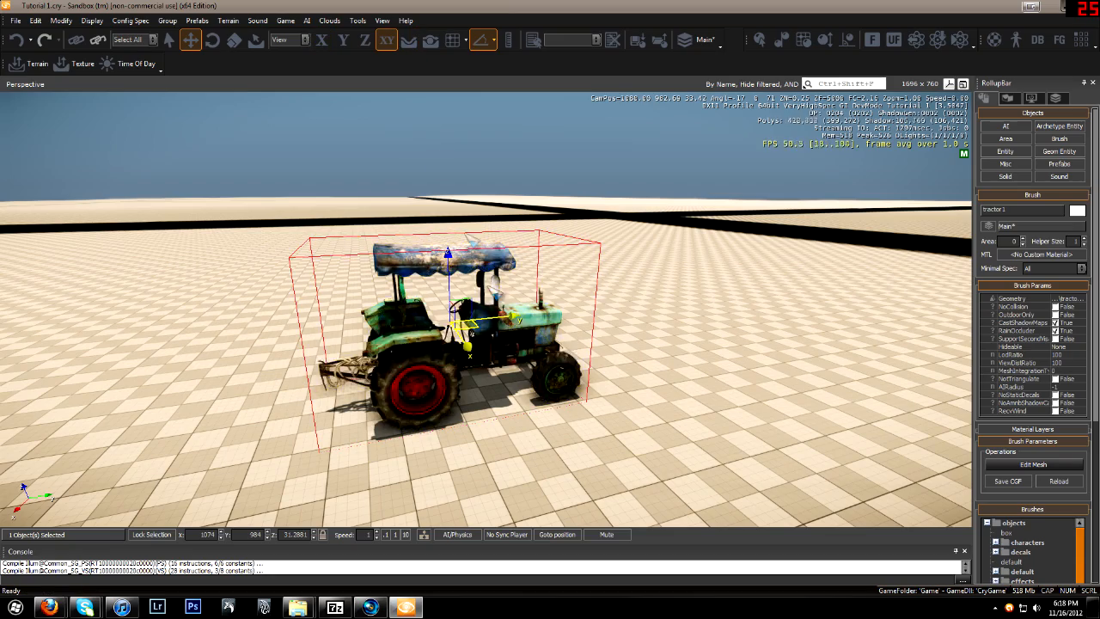
pyautogui.moveTo(495, 303); pyautogui.dragTo(443, 236)
pyautogui.moveTo(438, 231); pyautogui.dragTo(422, 214, button='right')
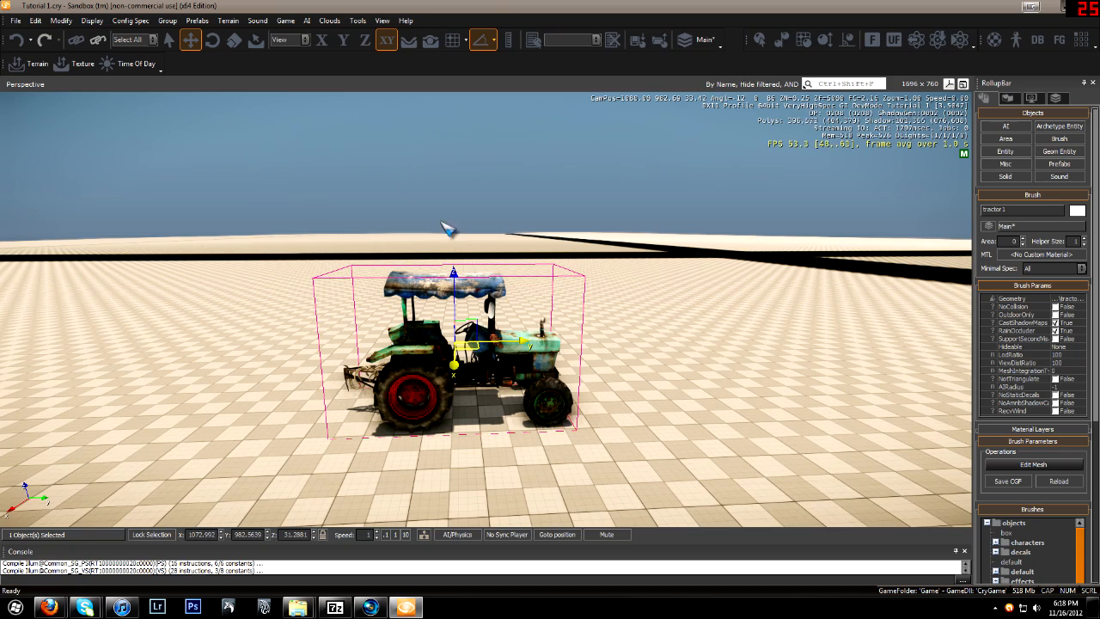
# - Clone the tractor and try moving the copy over the island's slopes with the Follow Terrain constraint
pyautogui.hotkey('ctrl', 'c')
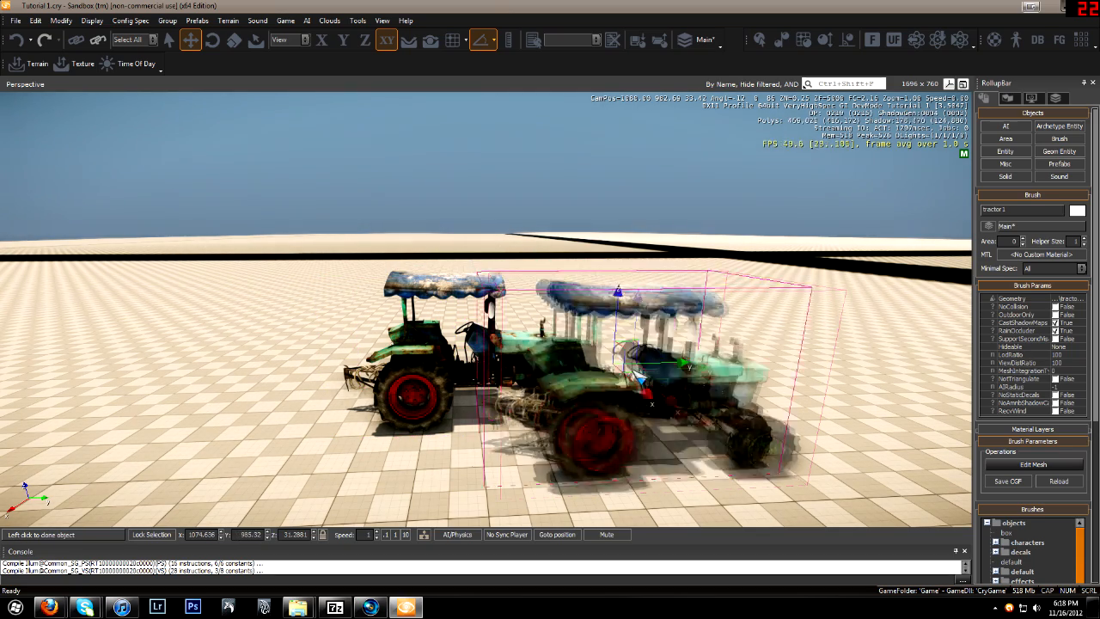
pyautogui.click(409, 41)
pyautogui.moveTo(480, 208)
pyautogui.mouseDown(button='right')
pyautogui.moveTo(477, 195)
pyautogui.moveTo(500, 211)
pyautogui.mouseUp(button='right')
pyautogui.press('s')
pyautogui.press('w')
pyautogui.press('w')
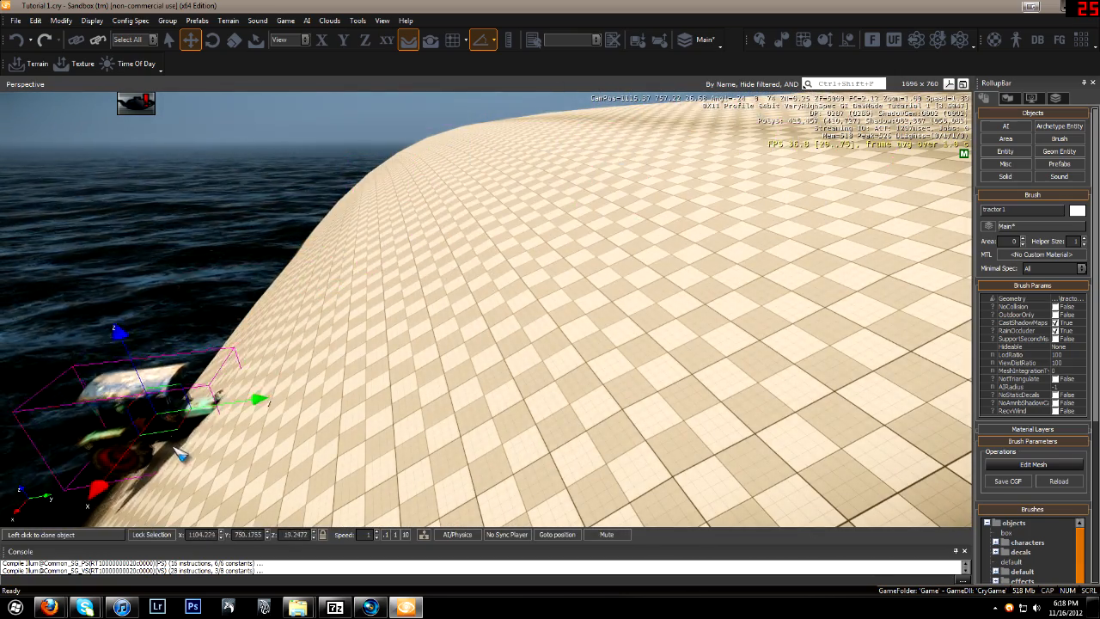
pyautogui.moveTo(601, 330); pyautogui.dragTo(607, 332, button='right')
pyautogui.press('s')
pyautogui.press('d')
pyautogui.press('w')
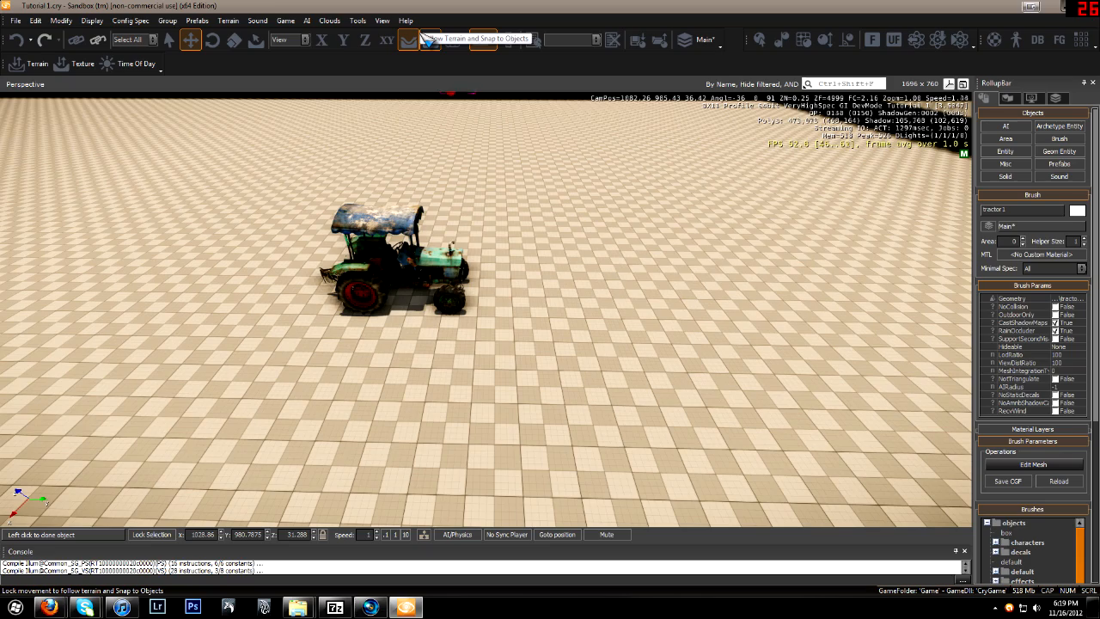
# - Switch to the Follow Terrain and Snap to Objects constraint and try moving the copy around the original tractor
pyautogui.click(428, 40)
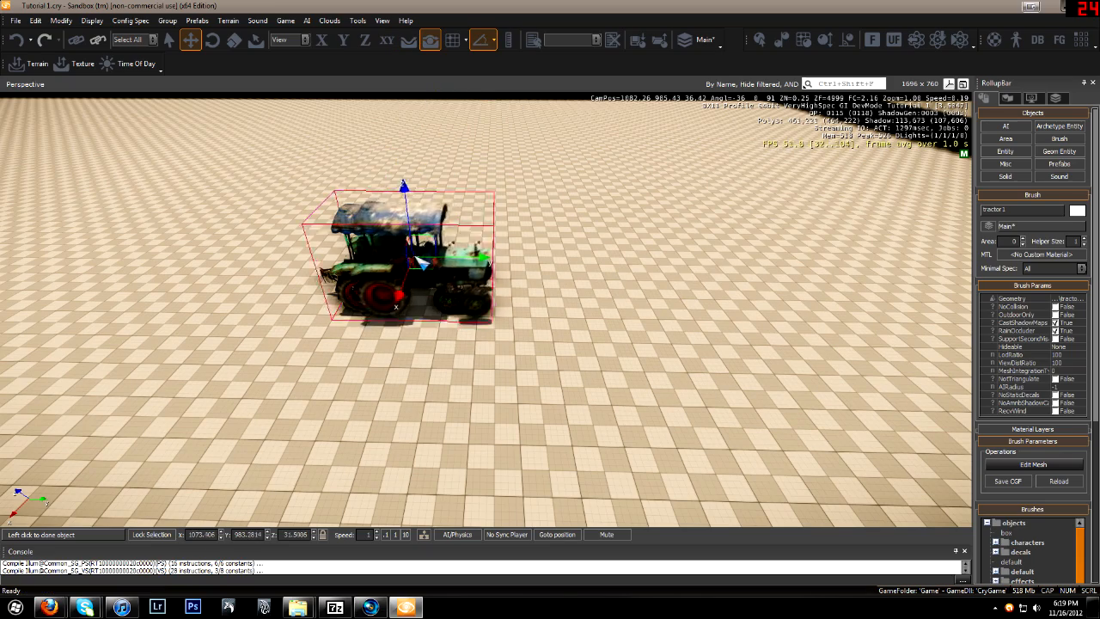
pyautogui.moveTo(389, 225); pyautogui.dragTo(394, 228, button='right')
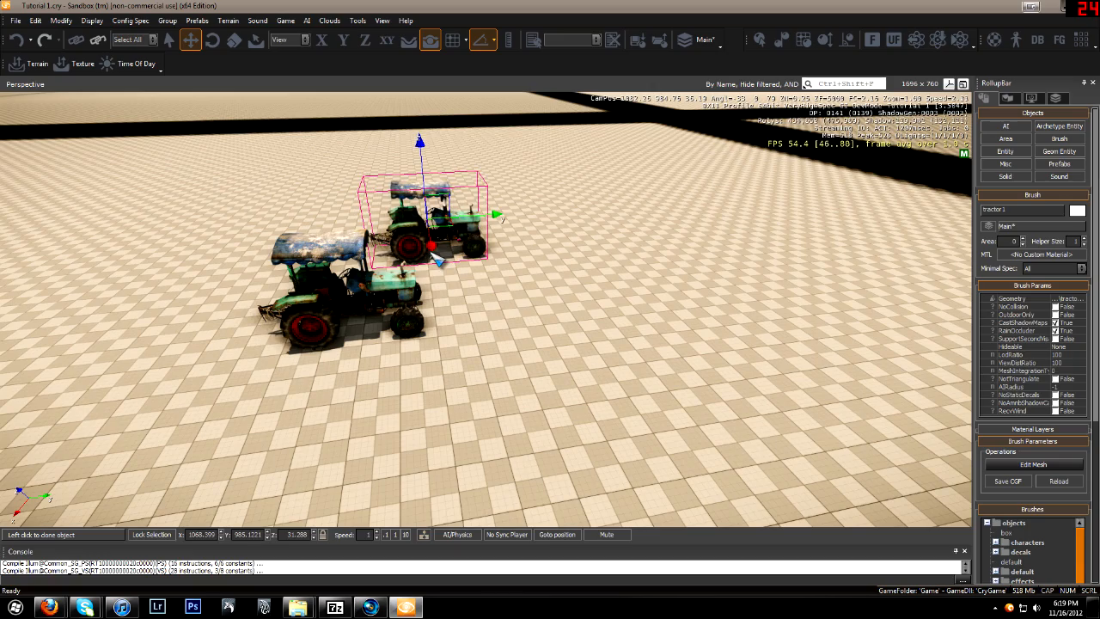
pyautogui.moveTo(395, 259); pyautogui.dragTo(394, 261, button='right')
pyautogui.press('w')
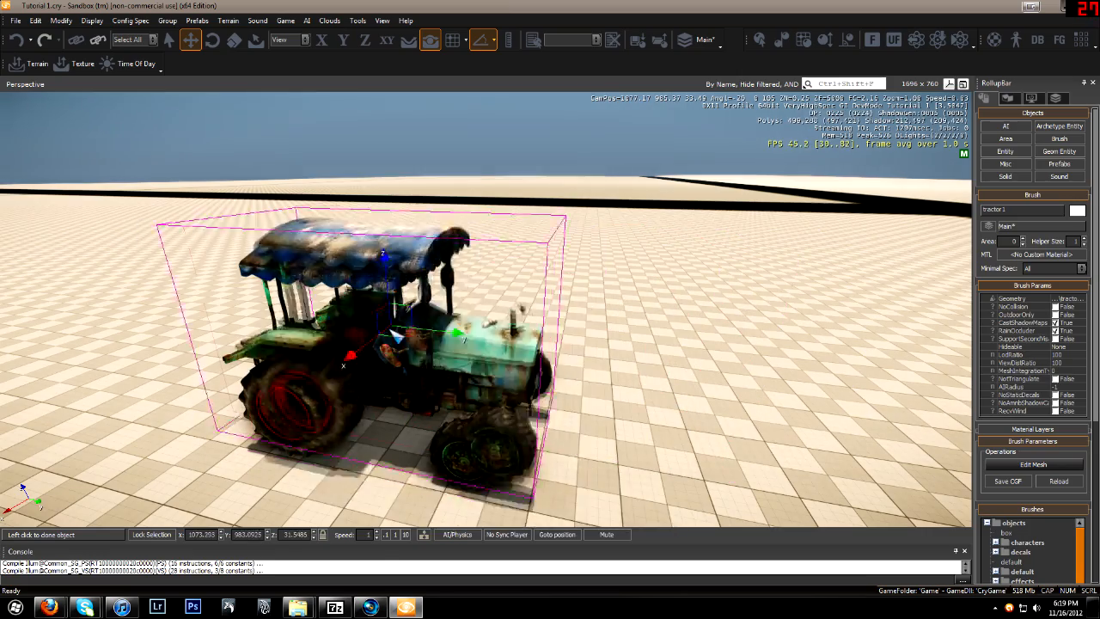
# - Put down the tractor copy, delete it, and select the original tractor
pyautogui.click(375, 258)
pyautogui.press('a')
pyautogui.moveTo(552, 287); pyautogui.dragTo(549, 288, button='right')
pyautogui.press('d')
pyautogui.press('Delete')
pyautogui.click(531, 328)
pyautogui.click(516, 353)
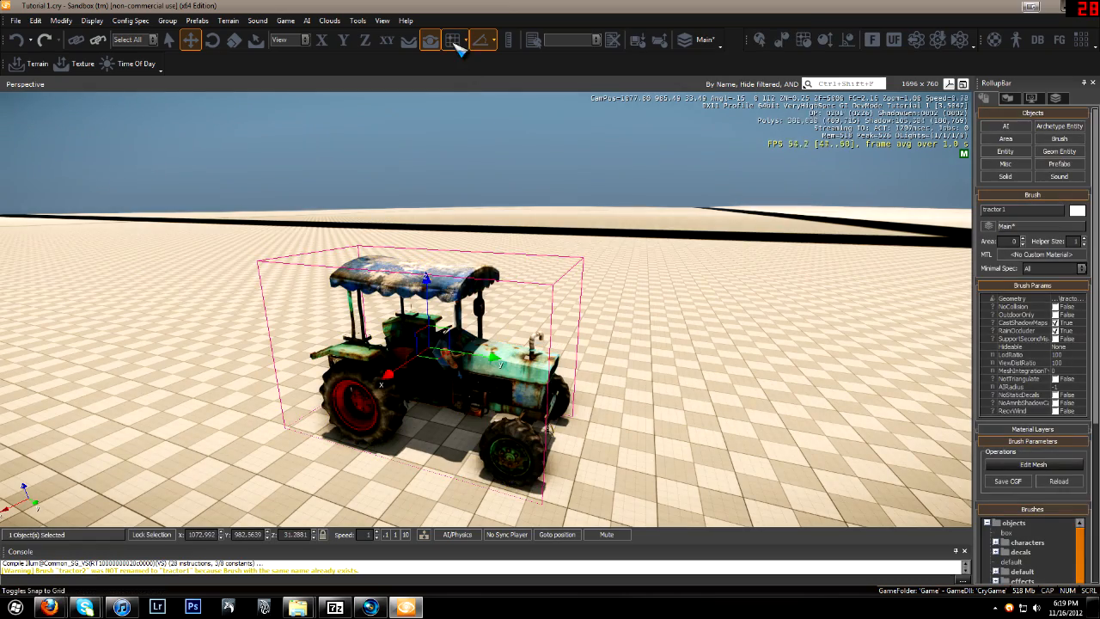
# - With grid snapping on and movement locked to the Y axis, clone the tractor and place the copy at about Y 987.56
pyautogui.click(454, 44)
pyautogui.press('a')
pyautogui.moveTo(427, 286); pyautogui.dragTo(425, 288, button='right')
pyautogui.press('d')
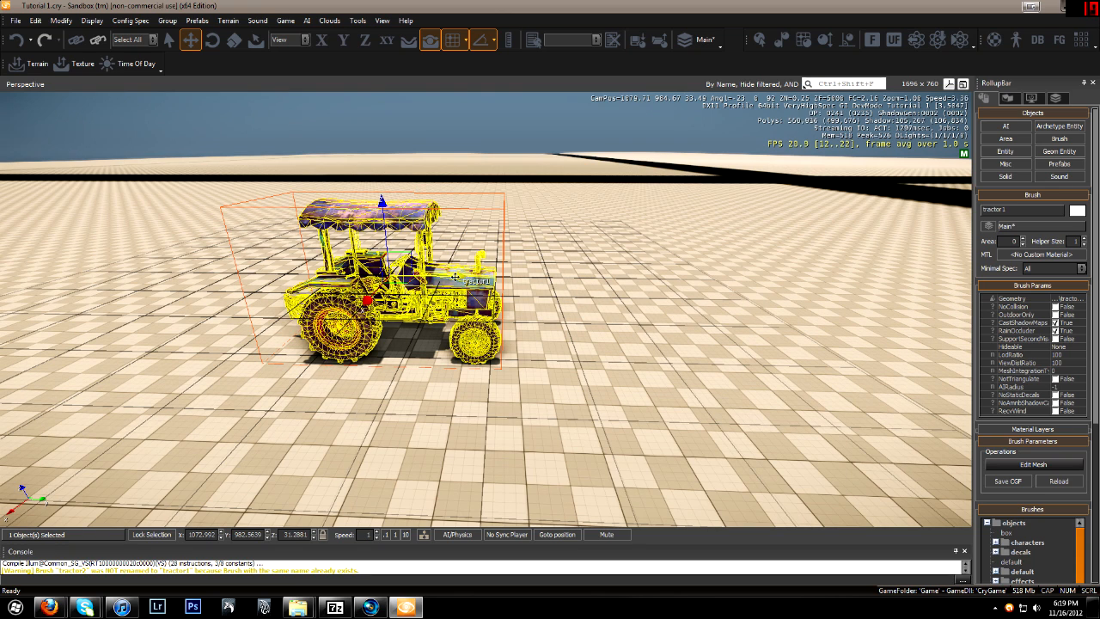
pyautogui.press('F2')
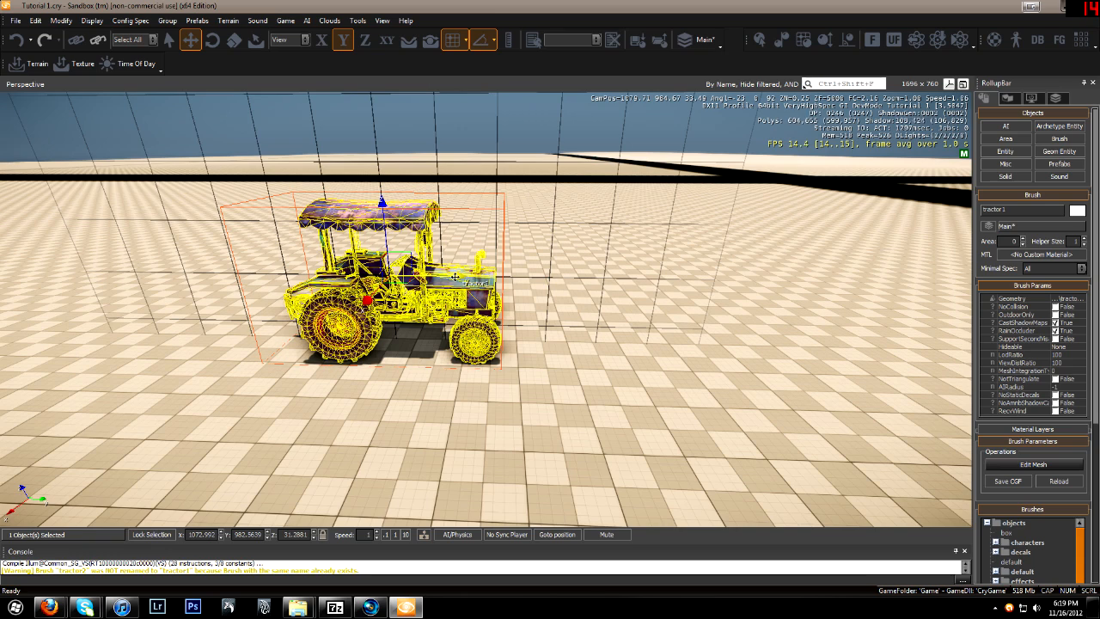
pyautogui.hotkey('ctrl', 'c')
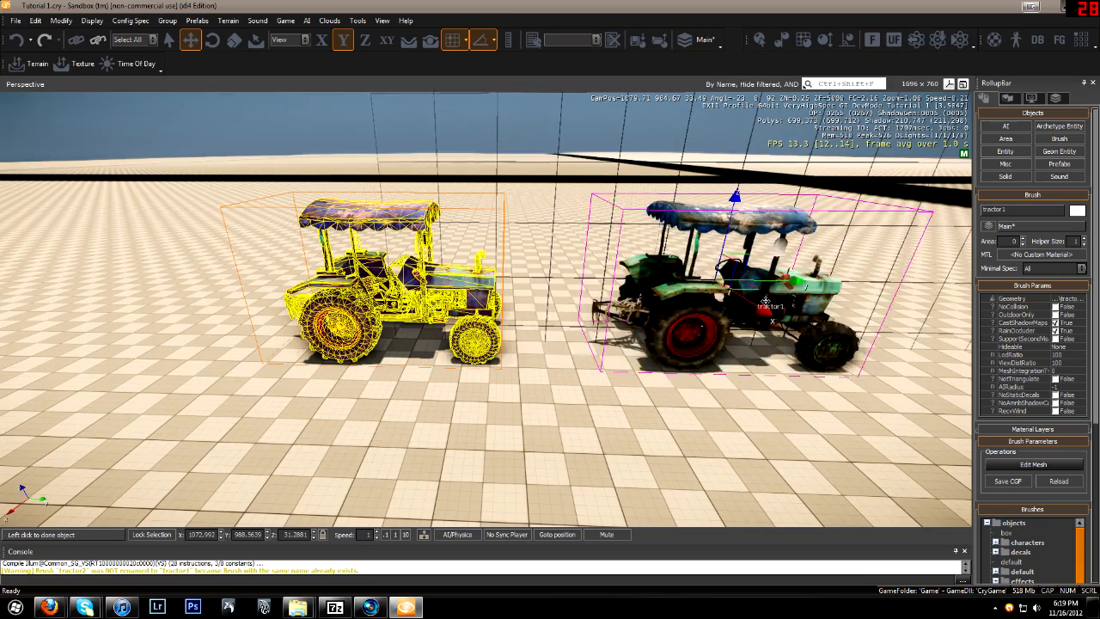
pyautogui.click(629, 295)
# - Set the grid snap size to 16
pyautogui.click(465, 40)
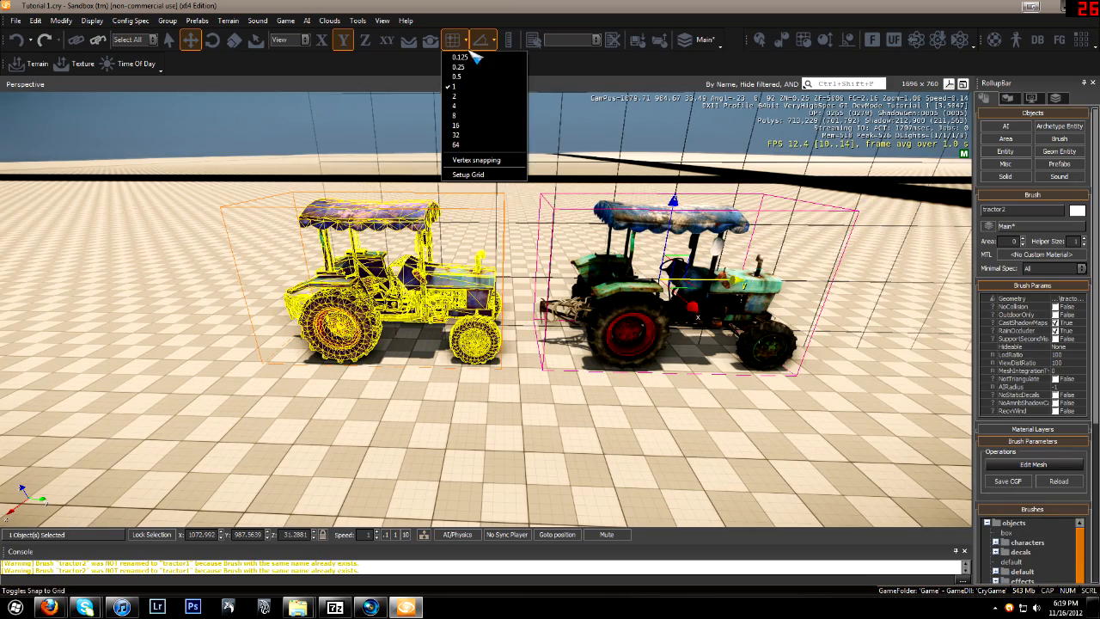
pyautogui.click(475, 124)
pyautogui.scroll(-10, 520, 257)
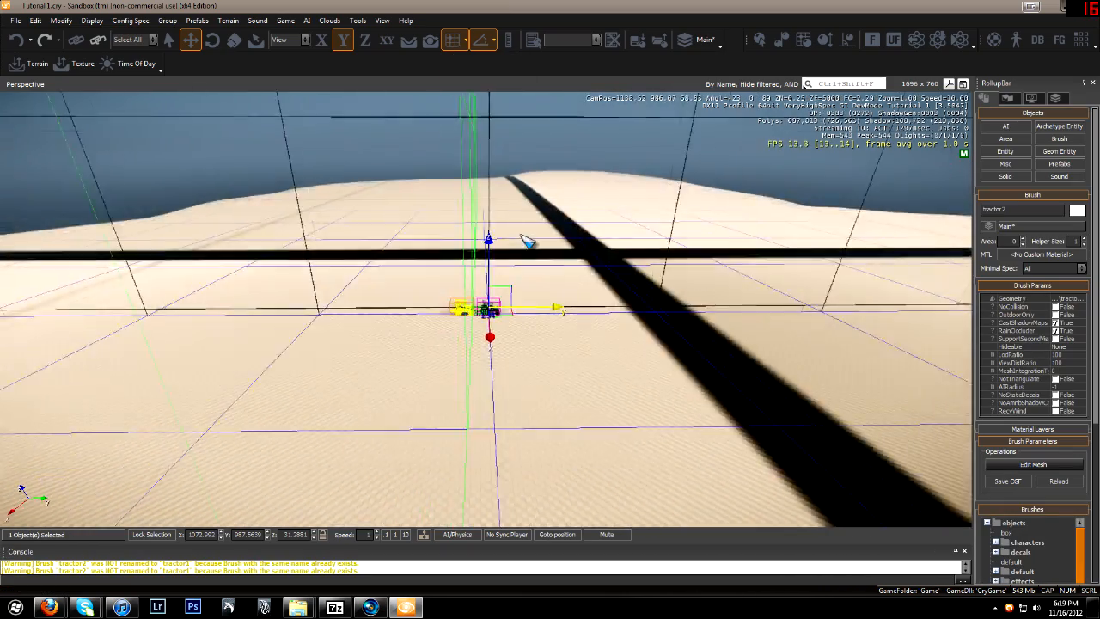
# - Try to move the tractor copy along the Y axis with the large grid snap size
pyautogui.moveTo(559, 307)
pyautogui.mouseDown()
pyautogui.moveTo(713, 308)
pyautogui.moveTo(301, 311)
pyautogui.moveTo(542, 314)
pyautogui.mouseUp()
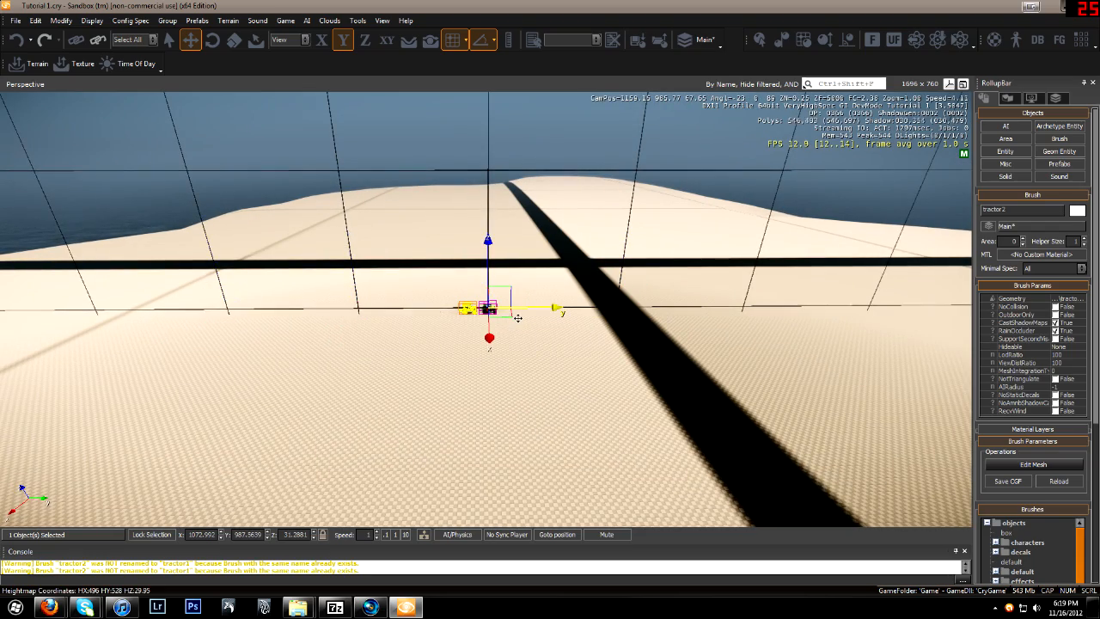
pyautogui.scroll(8, 537, 318)
pyautogui.scroll(5, 527, 325)
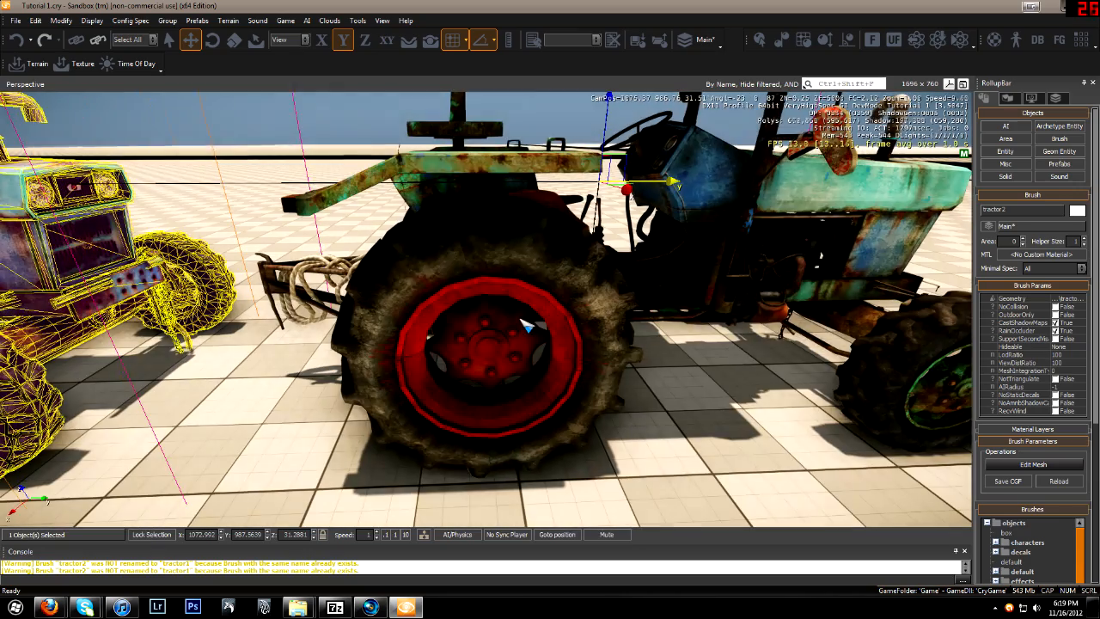
# - Set the grid snap size to 0.125 and move the tractor copy along the Y axis to about Y 988.19
pyautogui.click(466, 40)
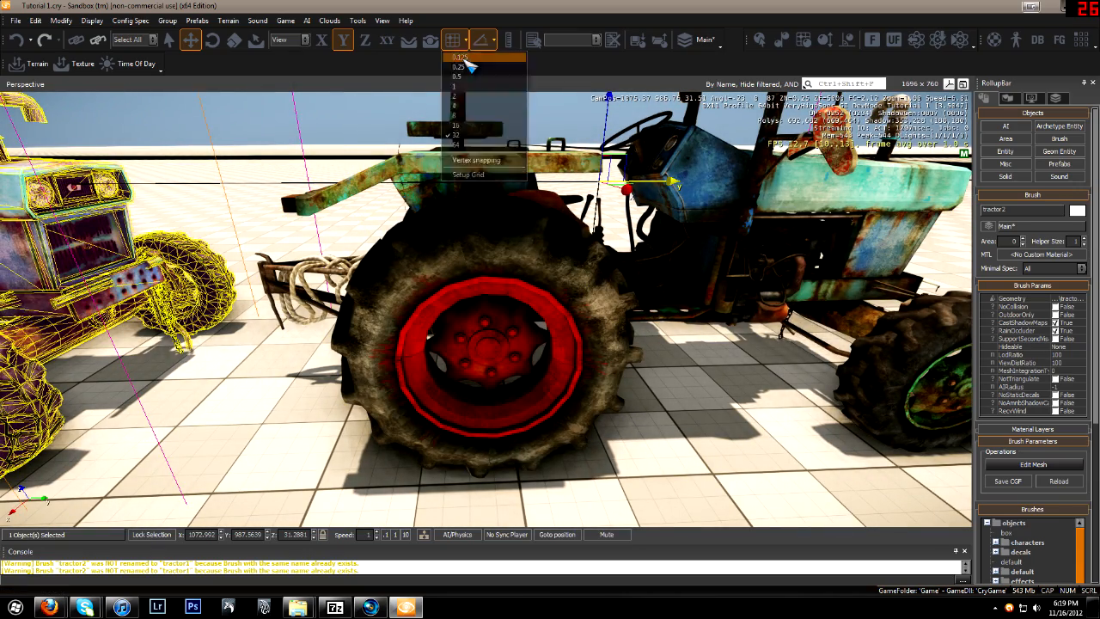
pyautogui.click(460, 57)
pyautogui.scroll(-10, 528, 253)
pyautogui.scroll(5, 520, 258)
pyautogui.press('a')
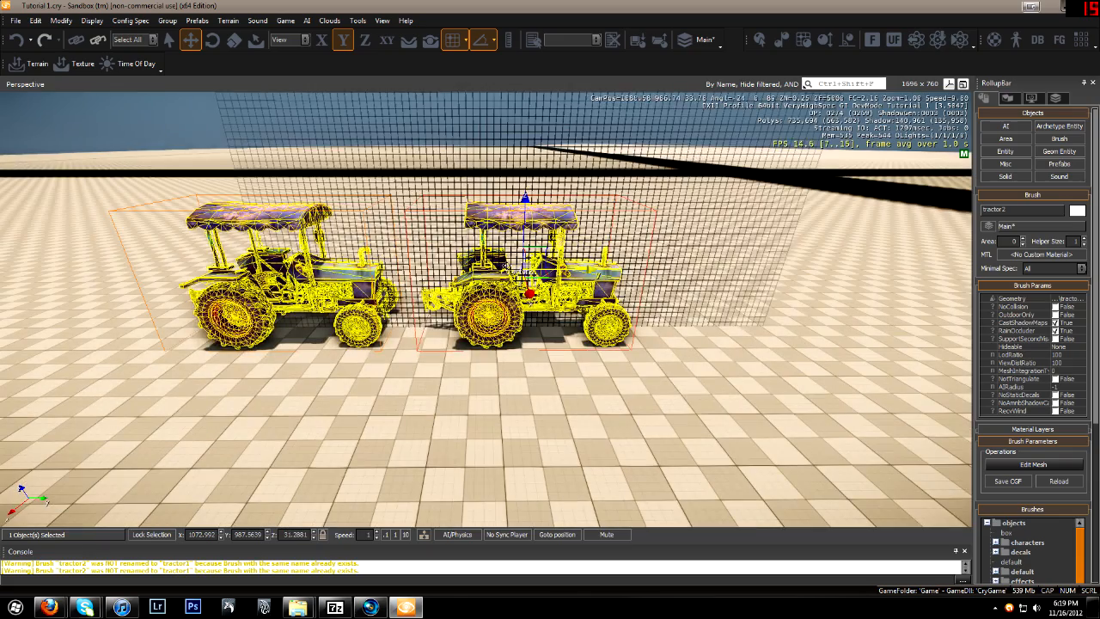
pyautogui.moveTo(530, 274); pyautogui.dragTo(573, 271)
pyautogui.moveTo(575, 271); pyautogui.dragTo(588, 278)
# - Turn off grid snapping and move the tractor copy along the Y axis past the other tractor, to about Y 976.29
pyautogui.moveTo(592, 280); pyautogui.dragTo(592, 280, button='right')
pyautogui.press('w')
pyautogui.press('d')
pyautogui.hotkey('shift', 'space')
pyautogui.moveTo(133, 154); pyautogui.dragTo(179, 162)
pyautogui.moveTo(179, 163); pyautogui.dragTo(319, 216, button='right')
pyautogui.press('s')
pyautogui.press('a')
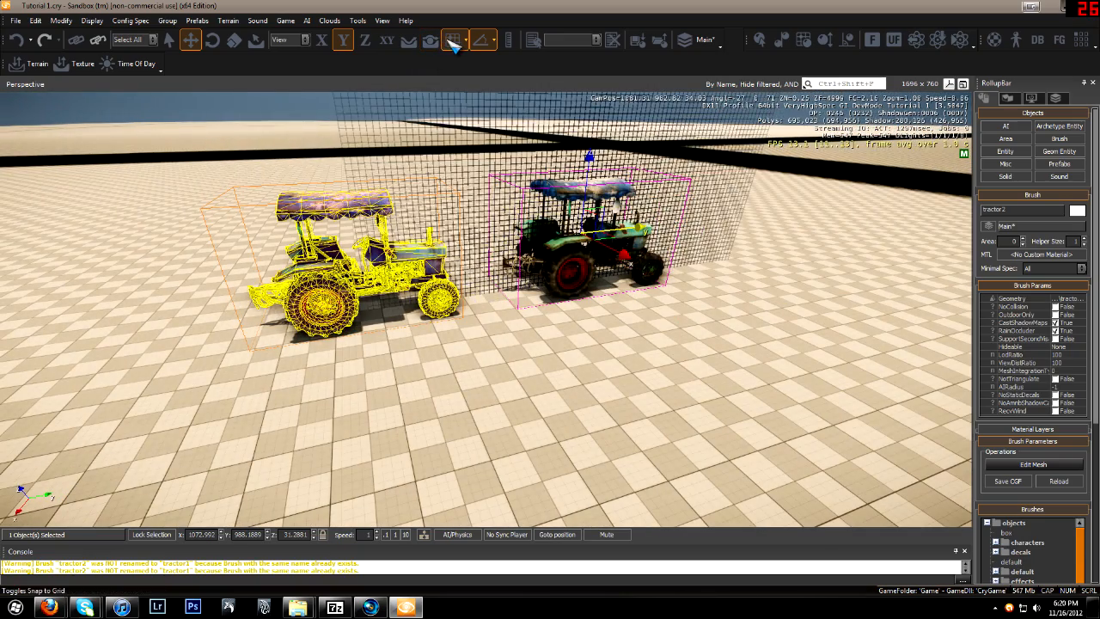
pyautogui.click(454, 43)
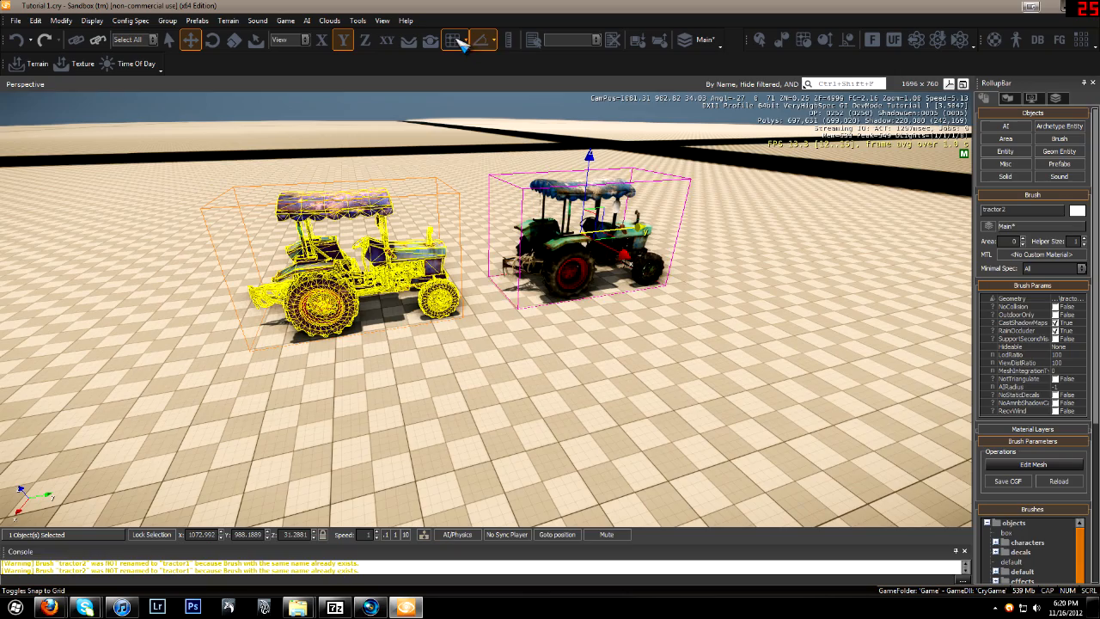
pyautogui.moveTo(521, 265); pyautogui.dragTo(516, 261, button='right')
pyautogui.moveTo(795, 308); pyautogui.dragTo(303, 300)
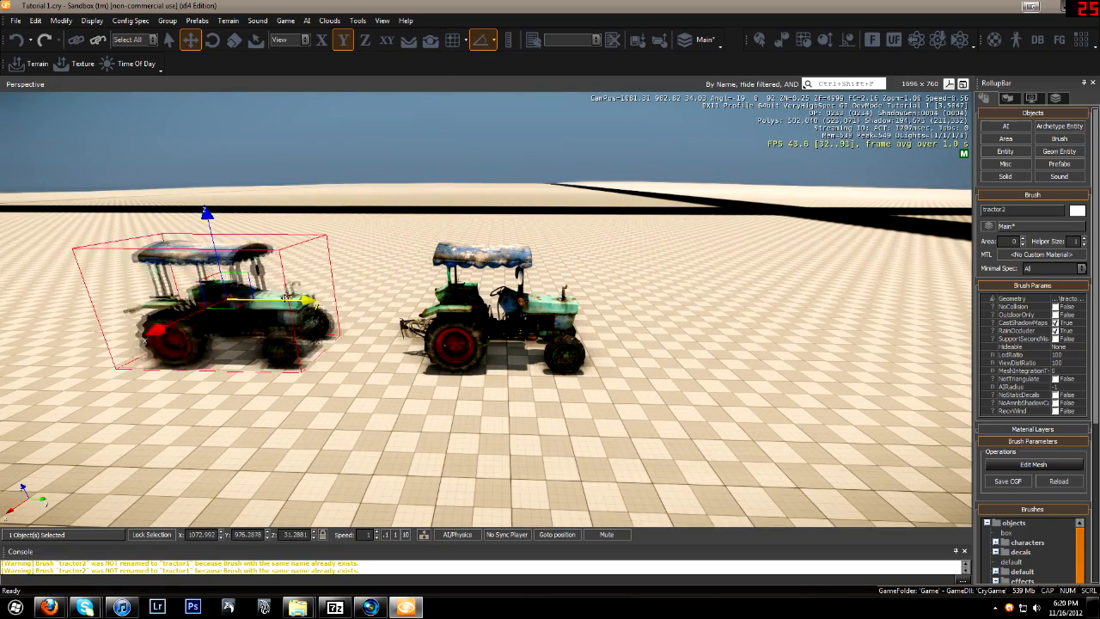
# - Switch to rotate mode and delete the other tractor, keeping only the moved copy
pyautogui.moveTo(373, 304); pyautogui.dragTo(365, 299, button='right')
pyautogui.press('w')
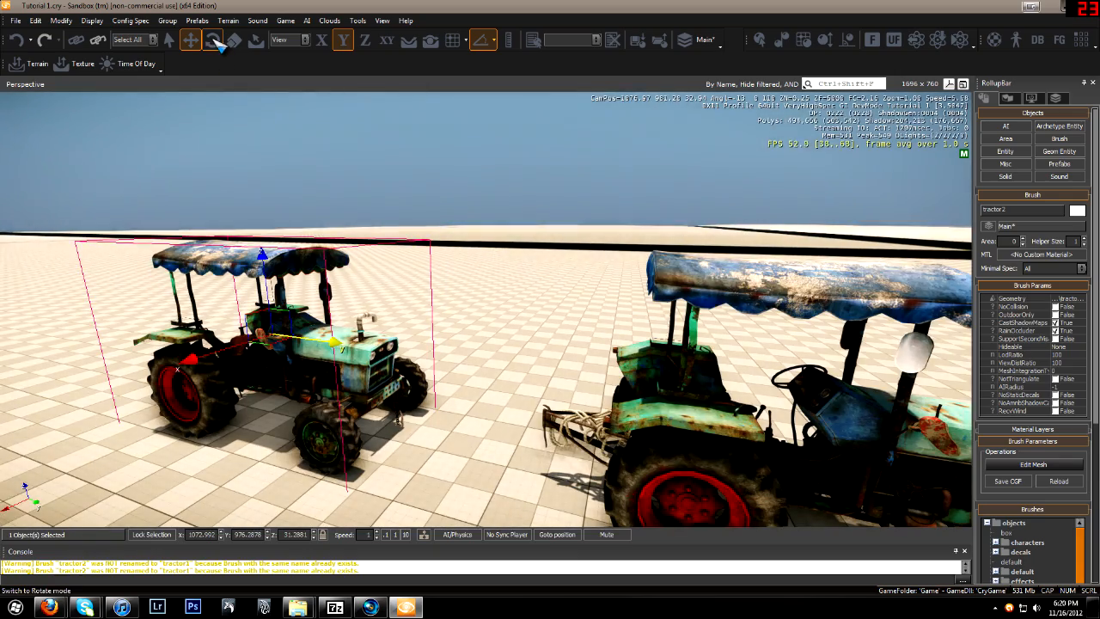
pyautogui.click(216, 43)
pyautogui.press('a')
pyautogui.moveTo(402, 232); pyautogui.dragTo(415, 242, button='right')
pyautogui.click(751, 319)
pyautogui.press('Delete')
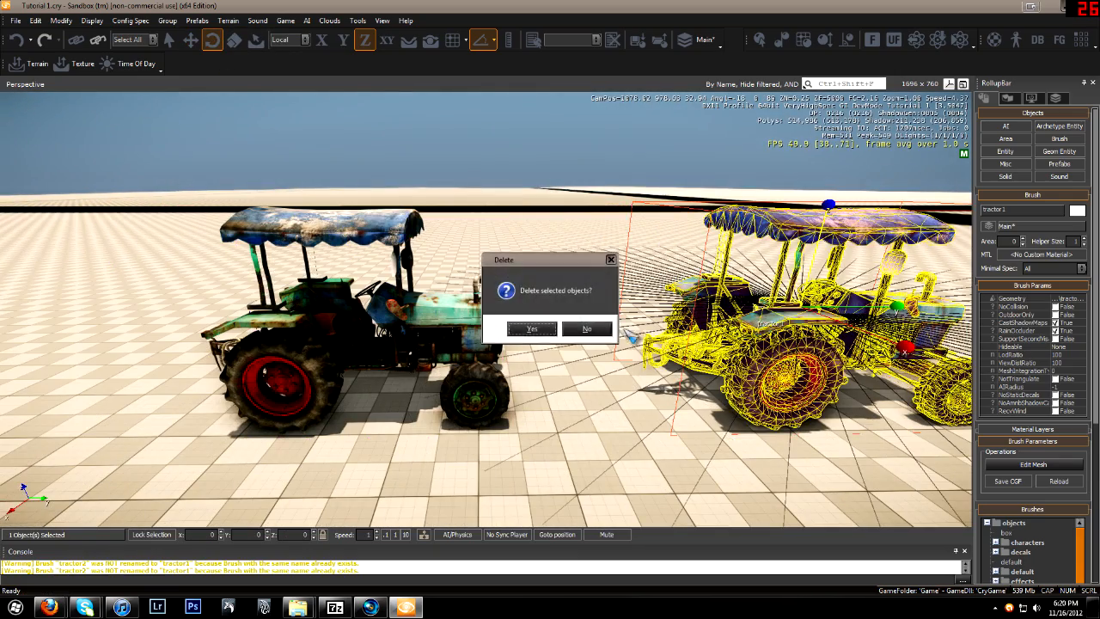
pyautogui.click(523, 327)
# - Select the remaining tractor and rotate it around its local axes to about X -30, Y -10, Z -80
pyautogui.click(471, 323)
pyautogui.click(191, 40)
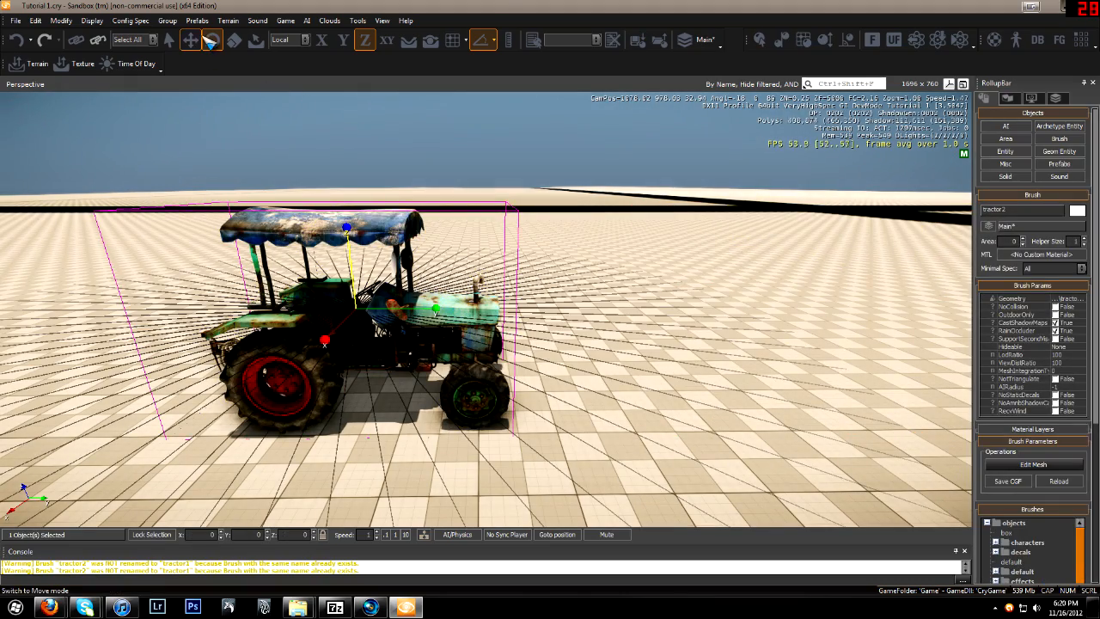
pyautogui.press('d')
pyautogui.moveTo(480, 249); pyautogui.dragTo(425, 226, button='right')
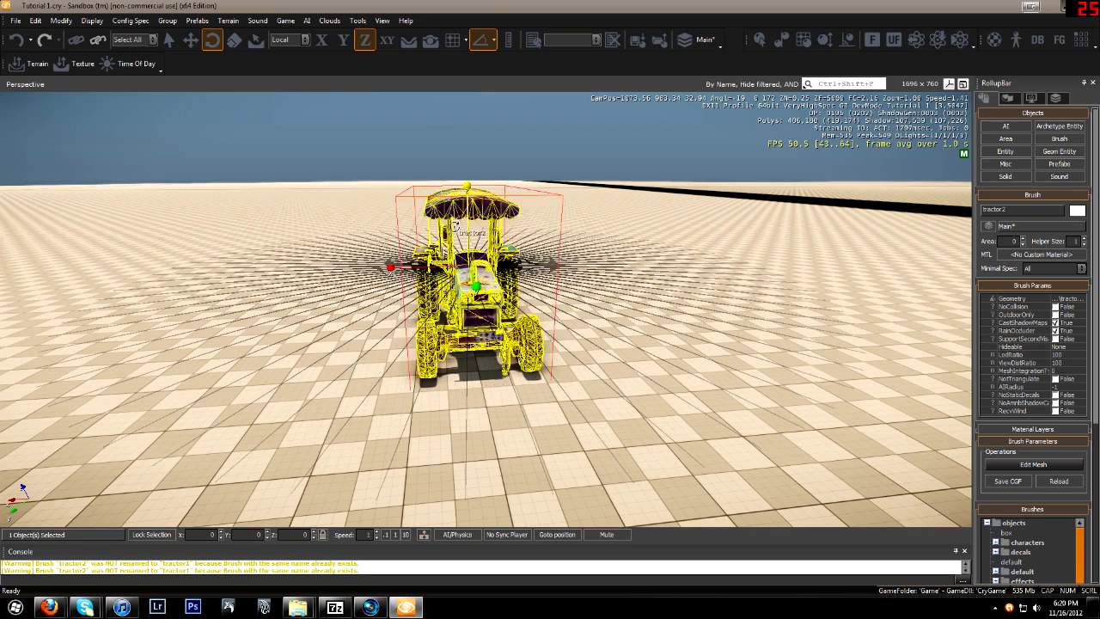
pyautogui.moveTo(466, 227); pyautogui.dragTo(434, 297)
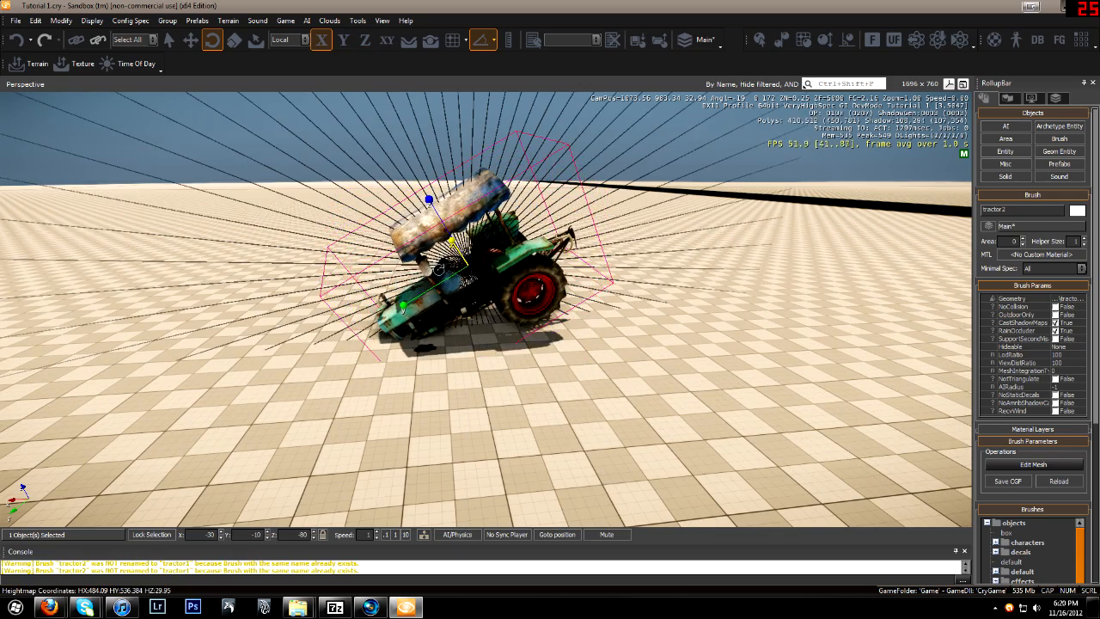
# - Undo the rotations made on the tractor
pyautogui.hotkey('ctrl', 'z')
pyautogui.hotkey('ctrl', 'z')
pyautogui.hotkey('ctrl', 'z')
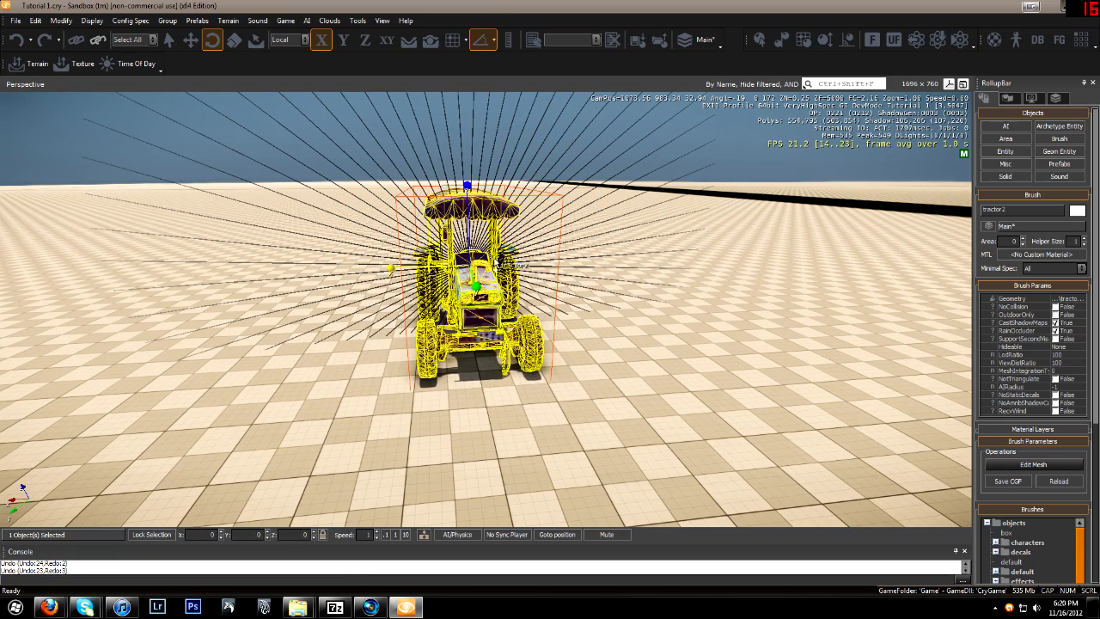
# - Deselect and reselect the tractor, and set the angle snap to 1 degree
pyautogui.click(696, 270)
pyautogui.moveTo(695, 270); pyautogui.dragTo(701, 268, button='right')
pyautogui.press('a')
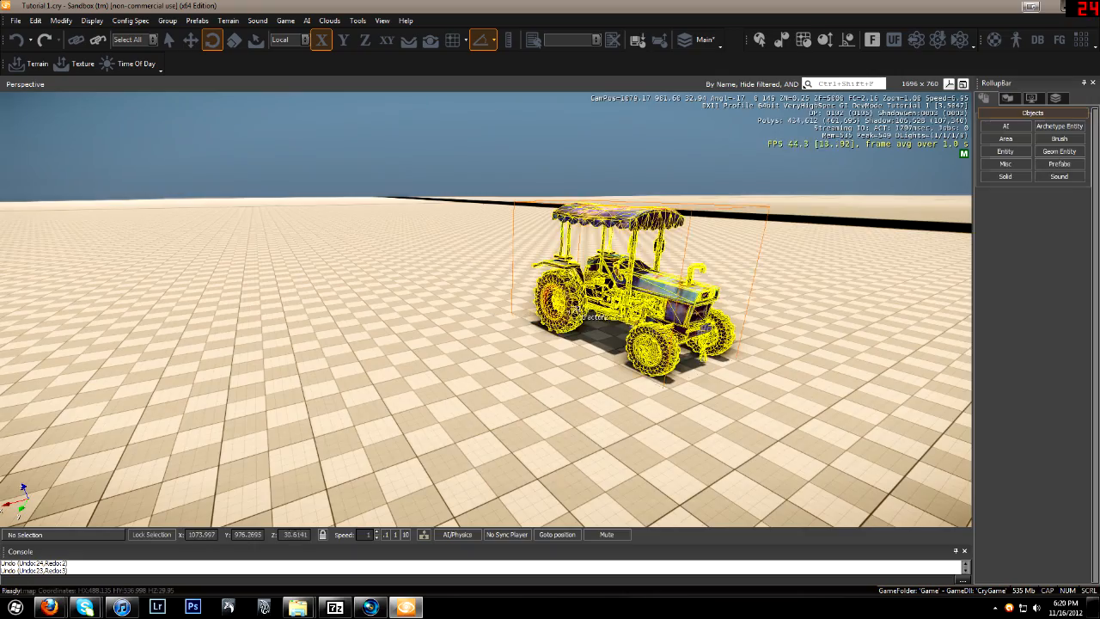
pyautogui.click(655, 301)
pyautogui.moveTo(655, 301); pyautogui.dragTo(656, 301, button='right')
pyautogui.press('a')
pyautogui.scroll(5, 654, 301)
pyautogui.scroll(-5, 640, 296)
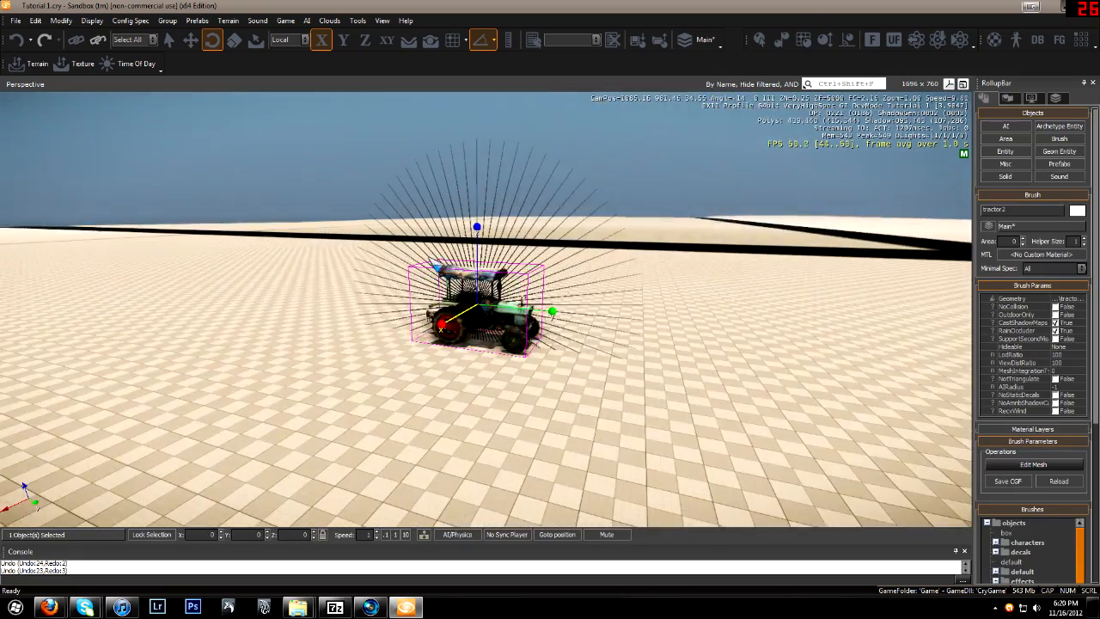
pyautogui.scroll(5, 454, 239)
pyautogui.scroll(-3, 478, 99)
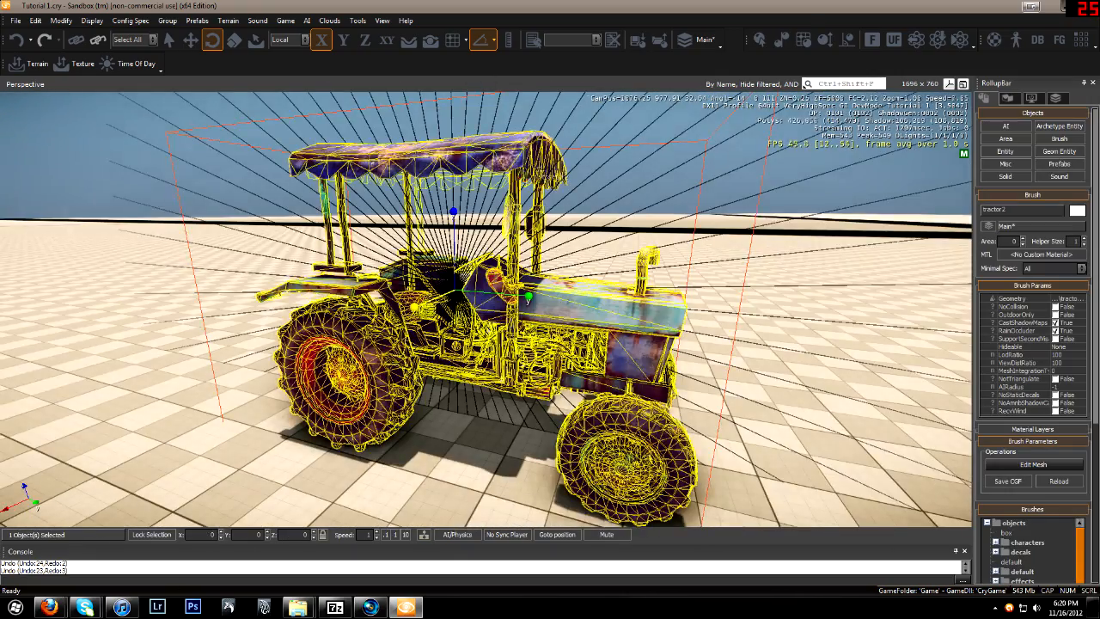
pyautogui.moveTo(481, 96); pyautogui.dragTo(489, 86, button='right')
pyautogui.click(494, 41)
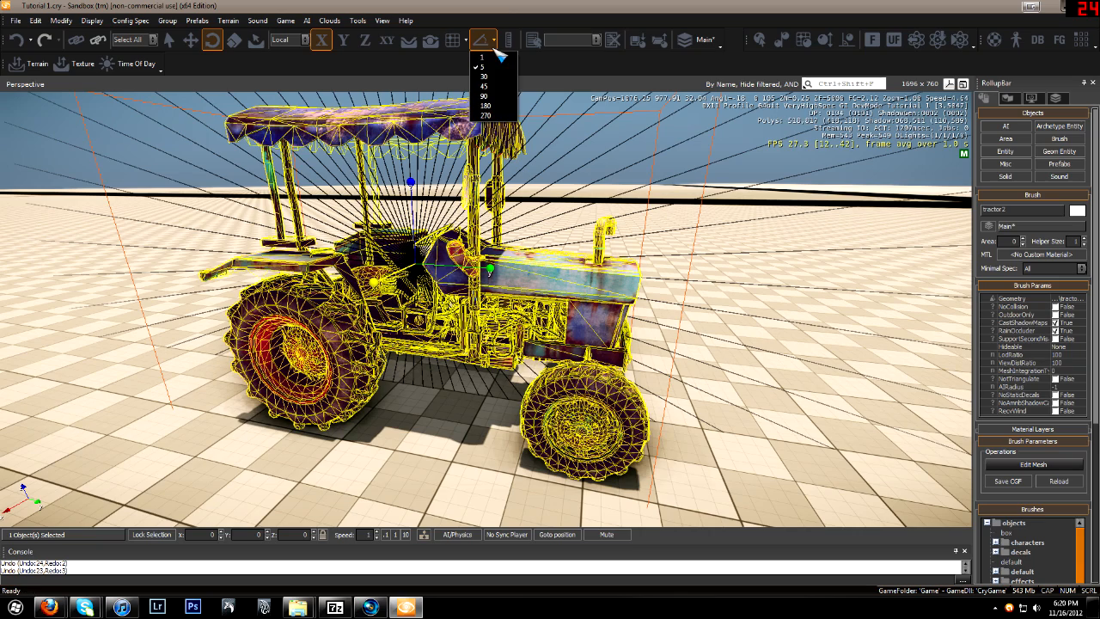
pyautogui.click(497, 57)
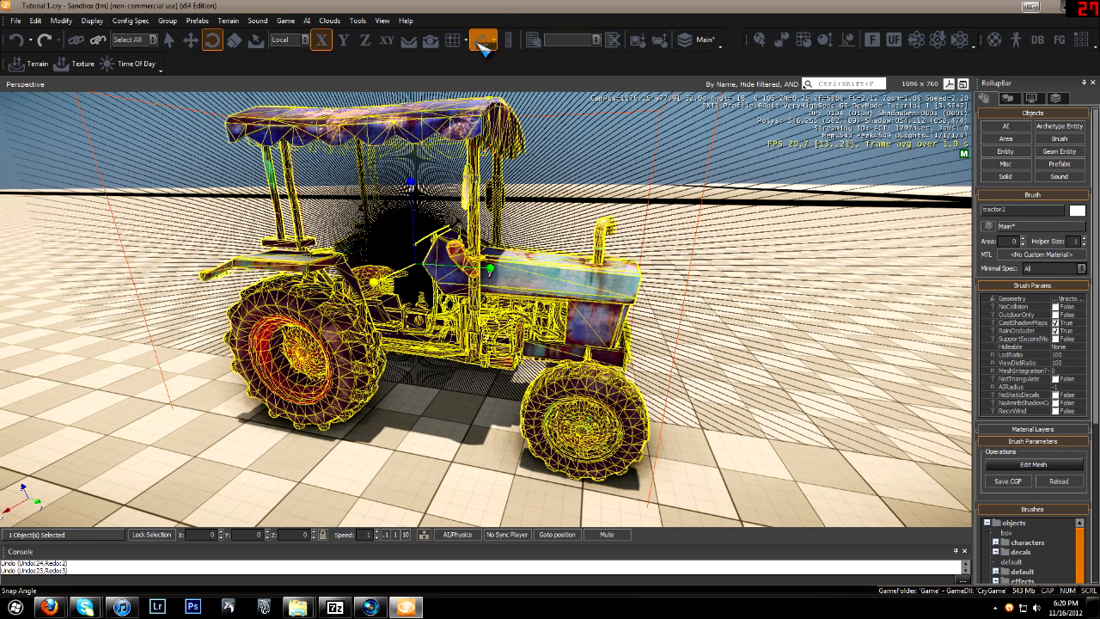
# - Toggle angle snapping off and on, then change the snap angle to 5 and on to 90 degrees
pyautogui.click(484, 40)
pyautogui.click(488, 39)
pyautogui.click(494, 39)
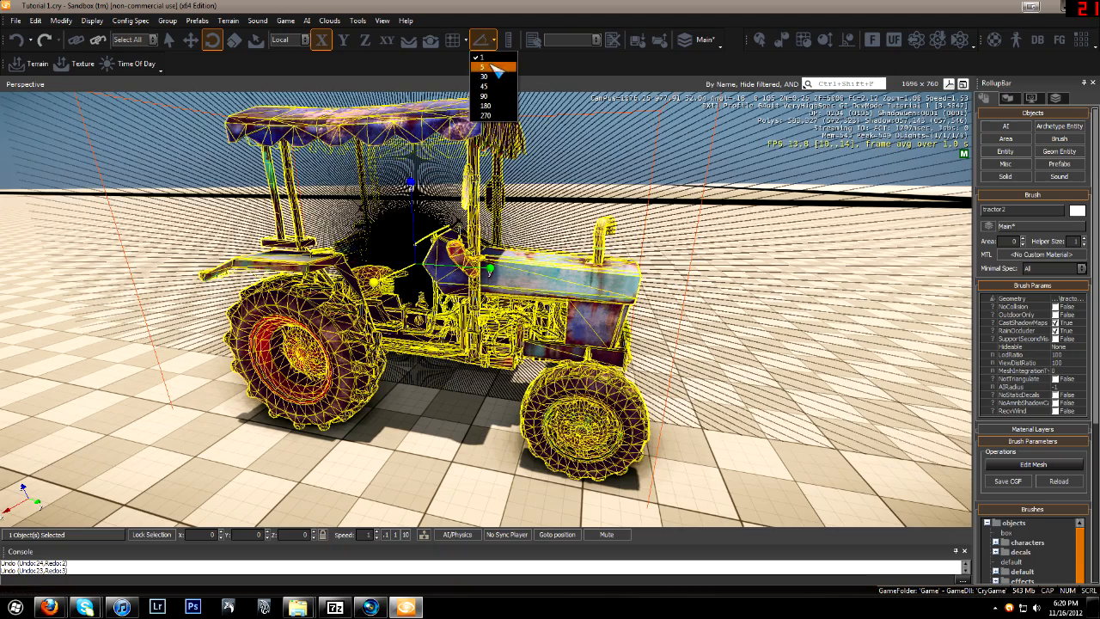
pyautogui.click(493, 68)
pyautogui.click(501, 40)
pyautogui.click(494, 103)
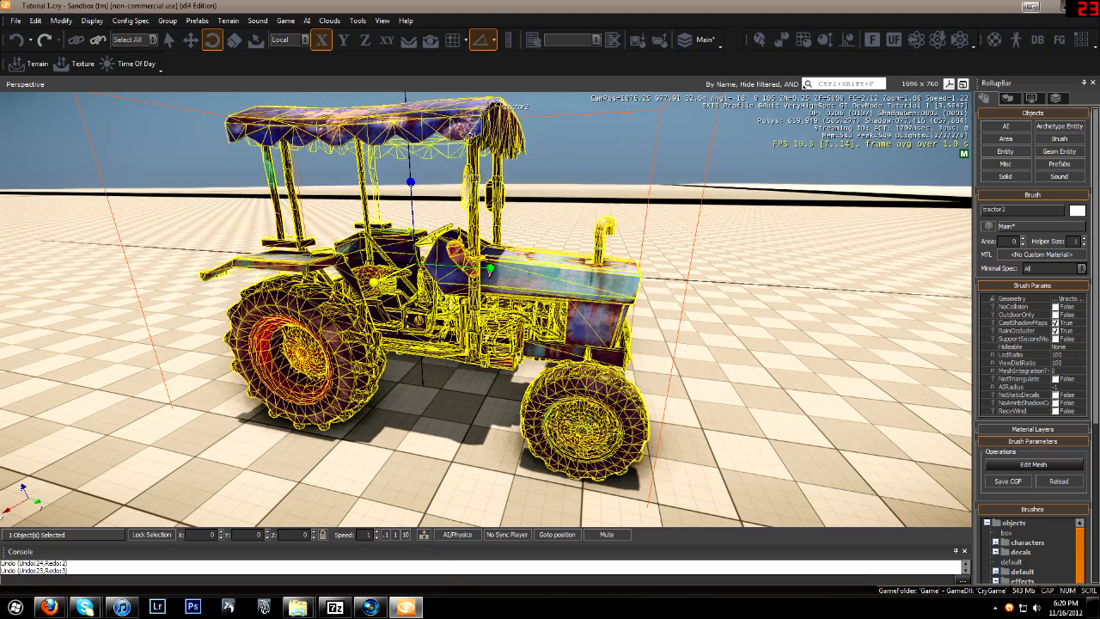
pyautogui.scroll(-5, 438, 252)
pyautogui.moveTo(459, 301); pyautogui.dragTo(487, 531)
# - Try a 45-degree angle snap, then set the angle snap back to 1 degree
pyautogui.click(494, 39)
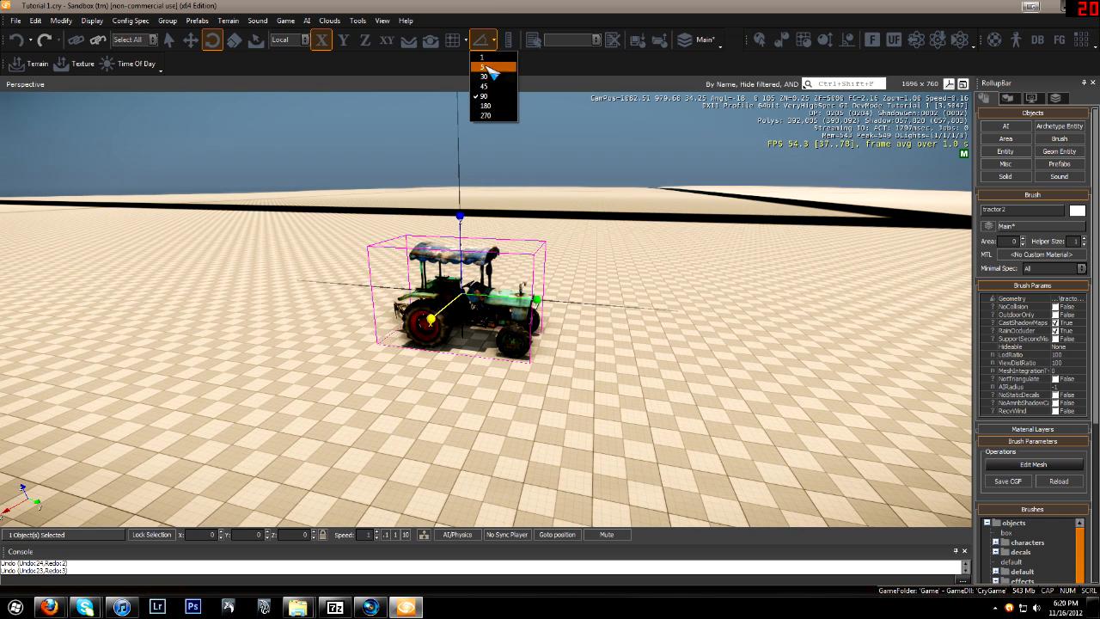
pyautogui.click(493, 86)
pyautogui.click(495, 39)
pyautogui.click(493, 65)
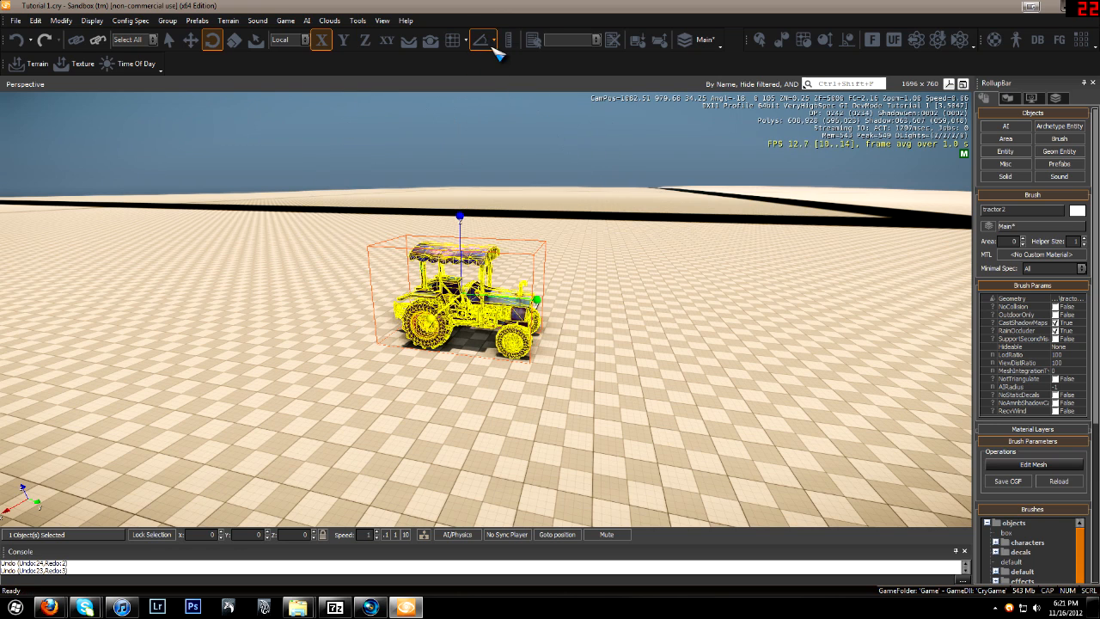
pyautogui.click(494, 40)
pyautogui.click(494, 55)
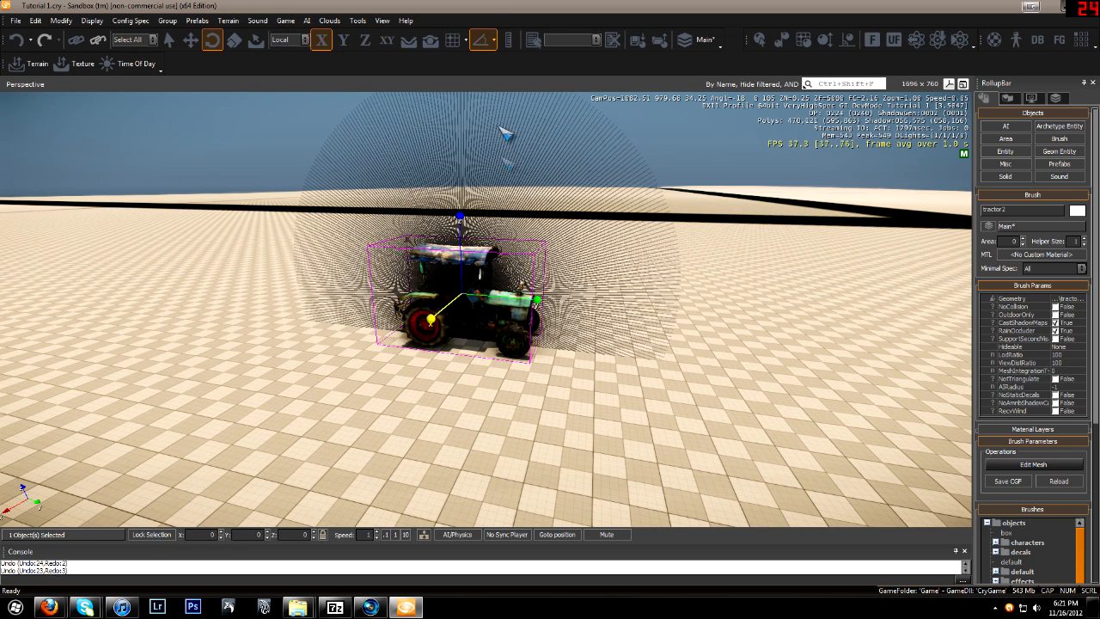
# - With angle snapping off, rotate the tractor around its Z axis to about -120 degrees
pyautogui.moveTo(456, 209); pyautogui.dragTo(434, 237, button='right')
pyautogui.scroll(3, 449, 204)
pyautogui.scroll(-2, 449, 204)
pyautogui.scroll(-3, 456, 209)
pyautogui.scroll(4, 454, 215)
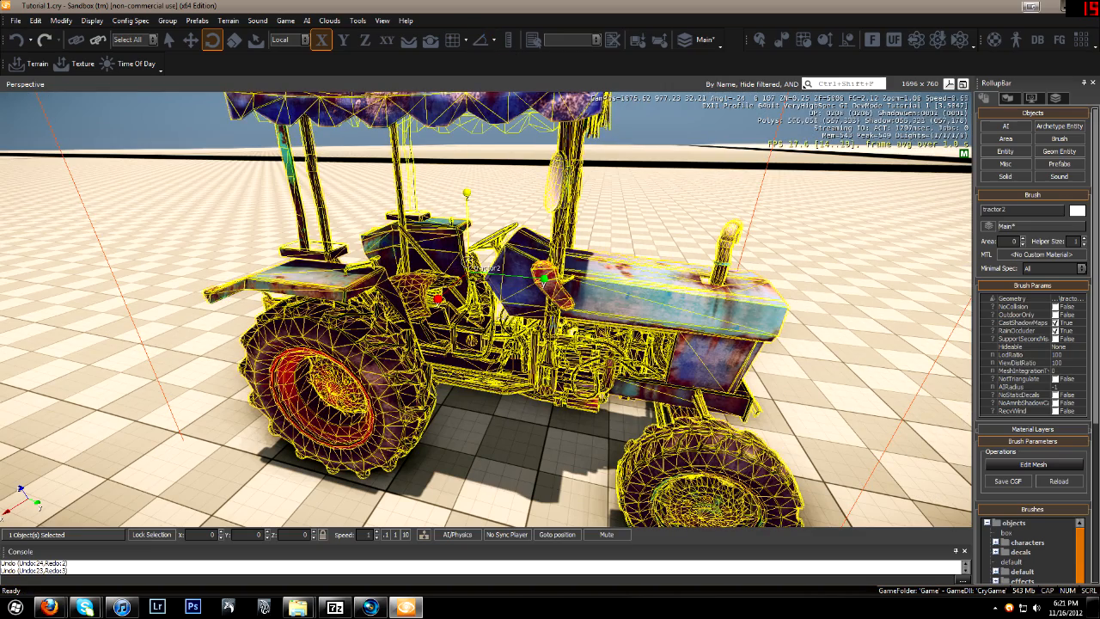
pyautogui.moveTo(470, 243); pyautogui.dragTo(478, 315)
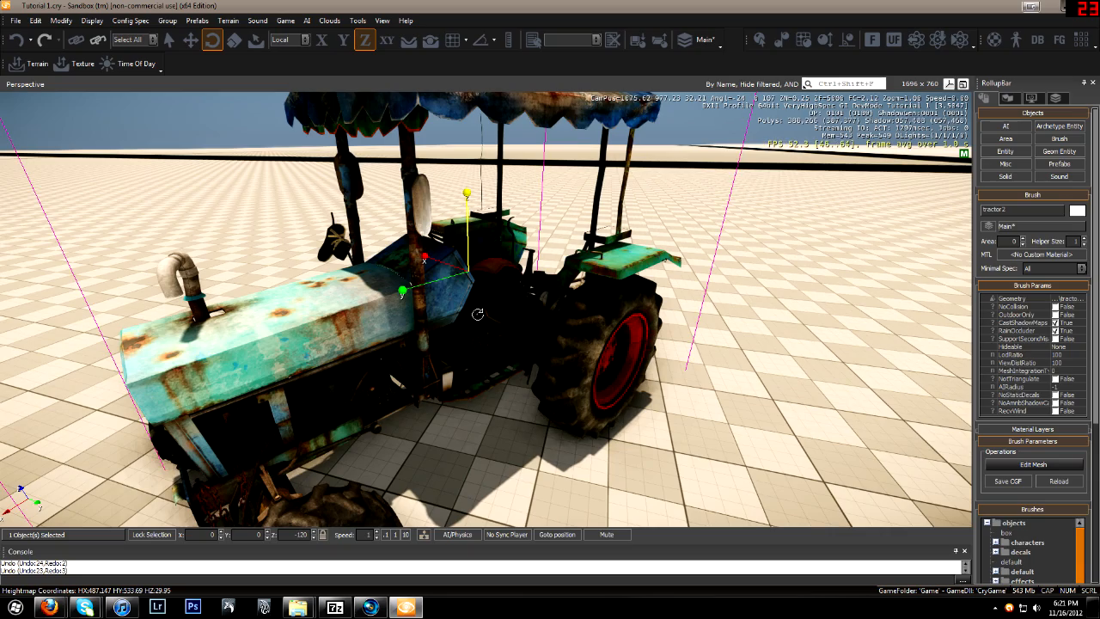
pyautogui.moveTo(476, 317); pyautogui.dragTo(482, 313)
pyautogui.press('d')
pyautogui.moveTo(483, 313); pyautogui.dragTo(481, 315, button='right')
pyautogui.press('d')
# - Switch to scale mode, shrink the tractor uniformly to 0.84, and enlarge it to about 1.06
pyautogui.click(235, 41)
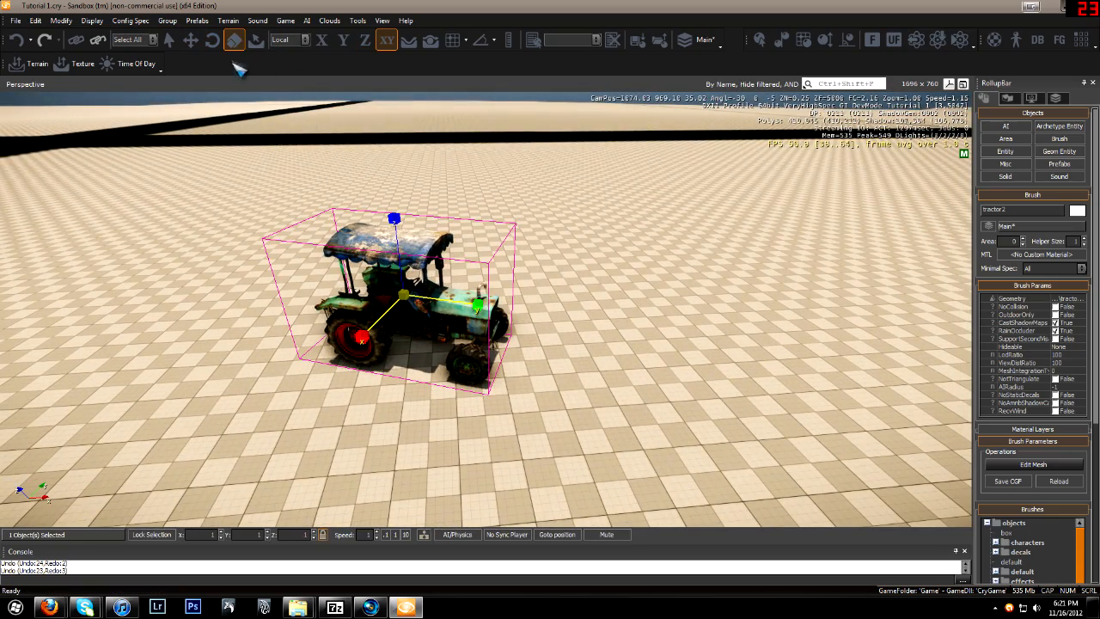
pyautogui.moveTo(409, 294)
pyautogui.mouseDown()
pyautogui.moveTo(408, 249)
pyautogui.moveTo(408, 303)
pyautogui.mouseUp()
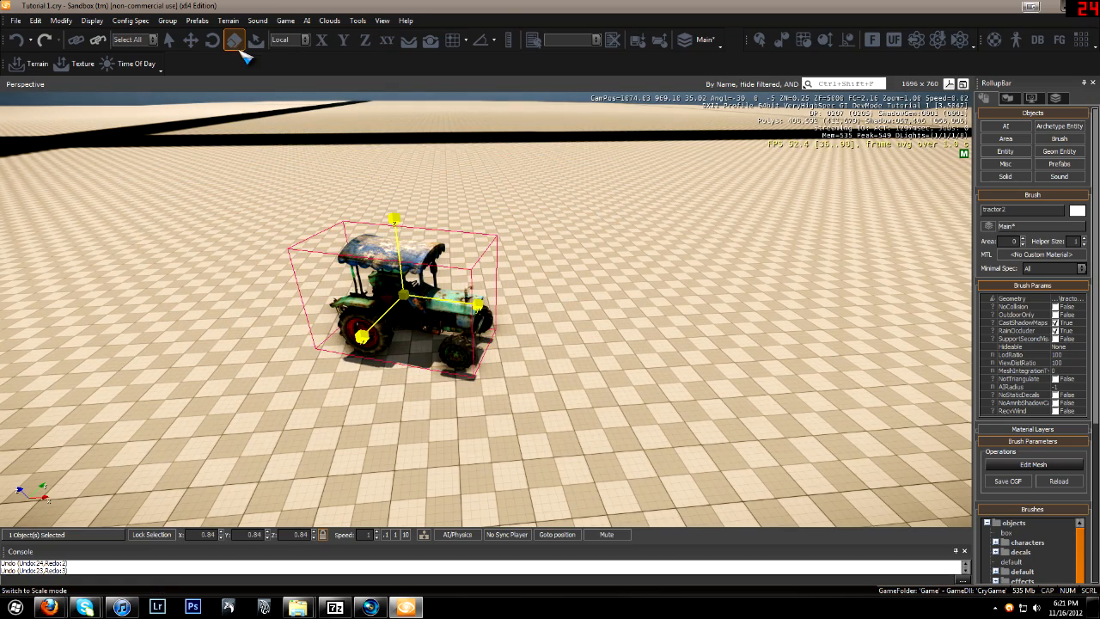
pyautogui.moveTo(406, 290)
pyautogui.mouseDown()
pyautogui.moveTo(411, 180)
pyautogui.moveTo(413, 327)
pyautogui.moveTo(403, 127)
pyautogui.moveTo(410, 273)
pyautogui.mouseUp()
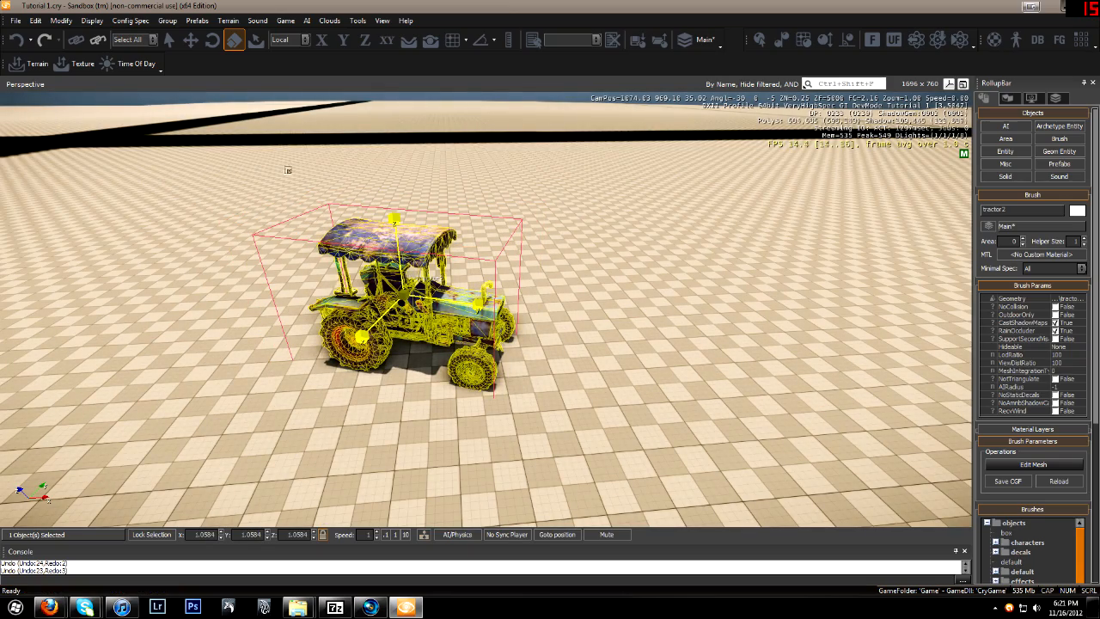
# - Lower the camera movement speed to 0.01
pyautogui.moveTo(368, 351); pyautogui.dragTo(369, 329, button='right')
pyautogui.press('w')
pyautogui.press('s')
pyautogui.moveTo(378, 535); pyautogui.dragTo(376, 563)
pyautogui.scroll(-5, 323, 416)
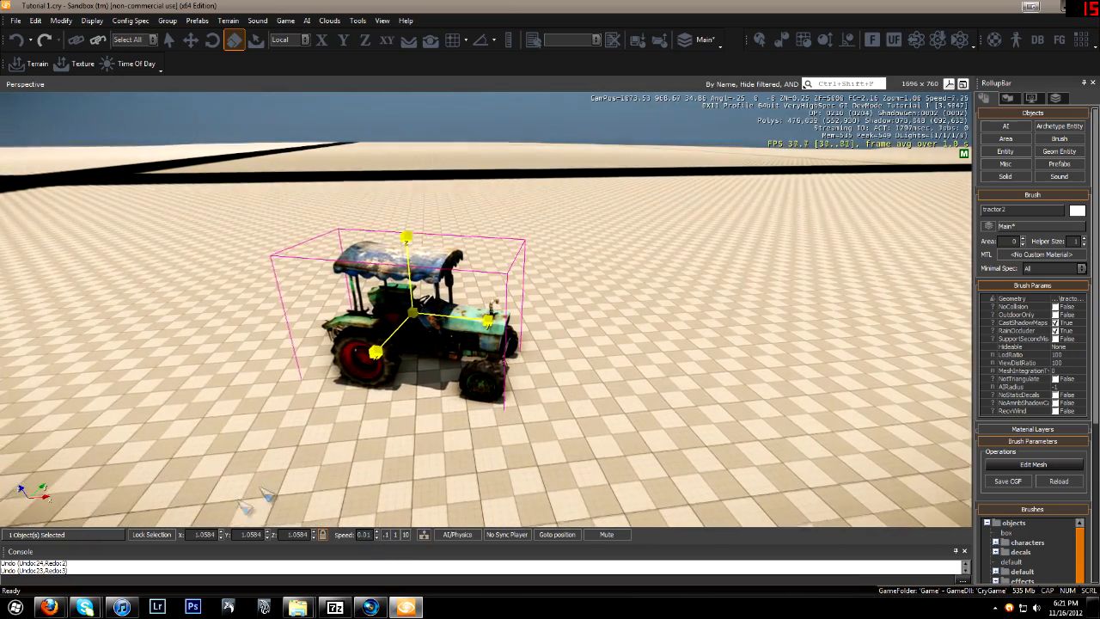
pyautogui.scroll(2, 304, 482)
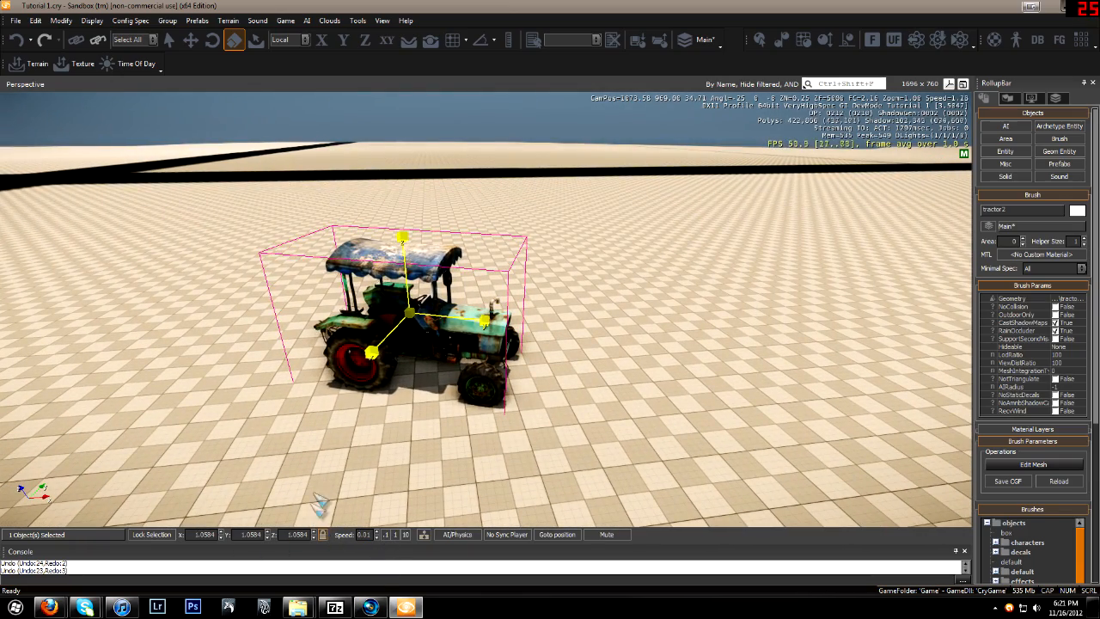
# - Enlarge the tractor with its Z and X scale handles to about 1.28
pyautogui.moveTo(432, 314); pyautogui.dragTo(404, 268)
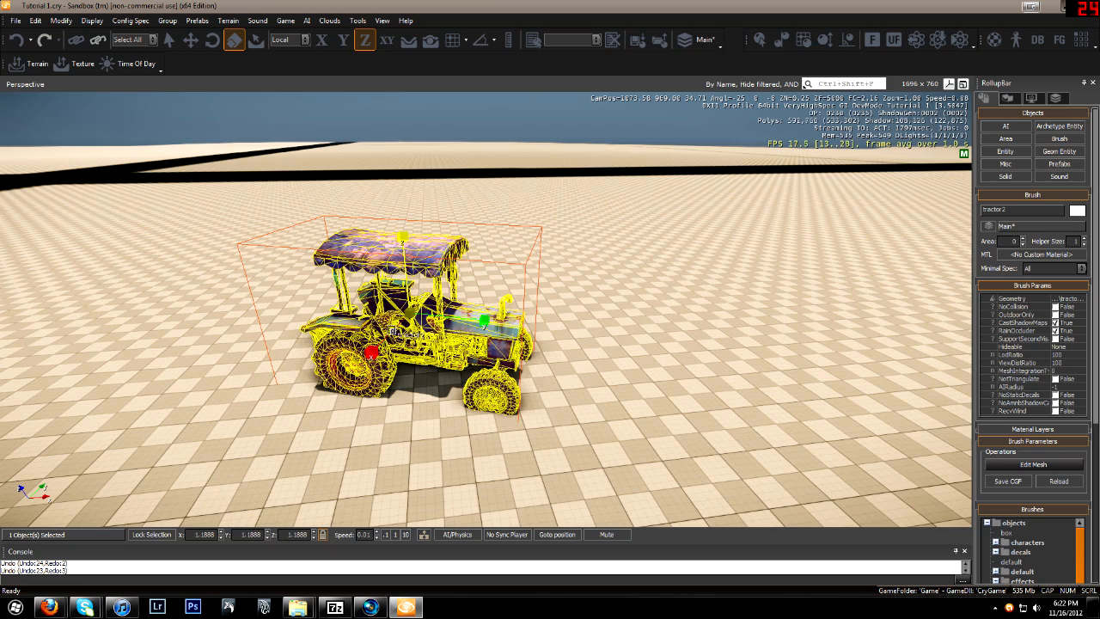
pyautogui.moveTo(372, 352)
pyautogui.mouseDown()
pyautogui.moveTo(371, 314)
pyautogui.moveTo(371, 383)
pyautogui.moveTo(371, 348)
pyautogui.mouseUp()
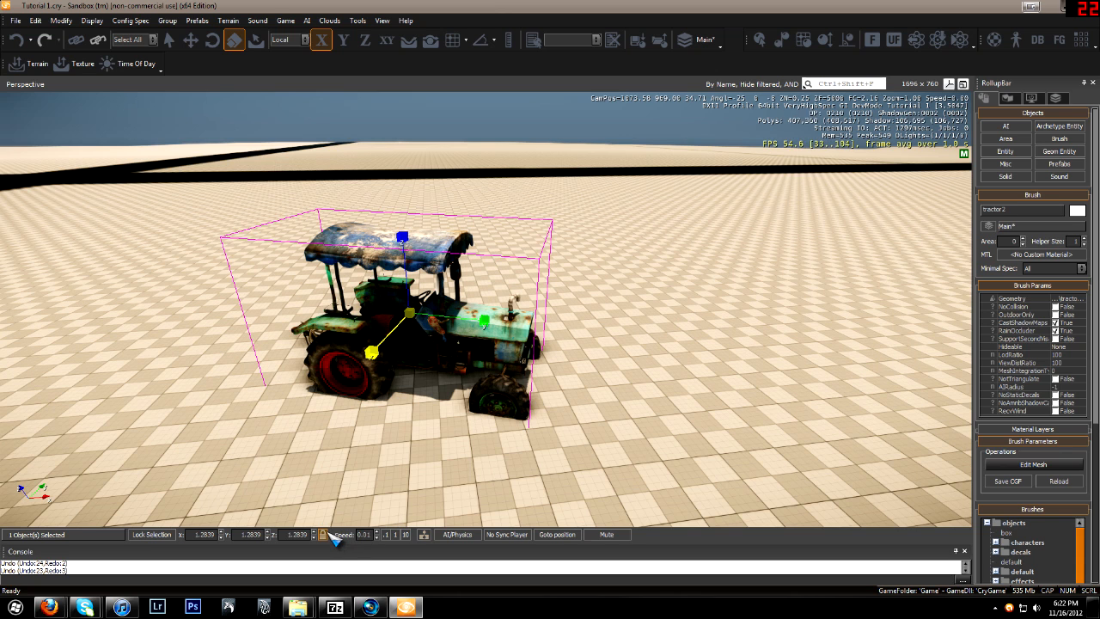
# - Reselect the tractor and enlarge it with the Y scale handle to about 2.07, then reduce it to about 1.90
pyautogui.click(362, 477)
pyautogui.moveTo(386, 457); pyautogui.dragTo(436, 399, button='right')
pyautogui.click(514, 351)
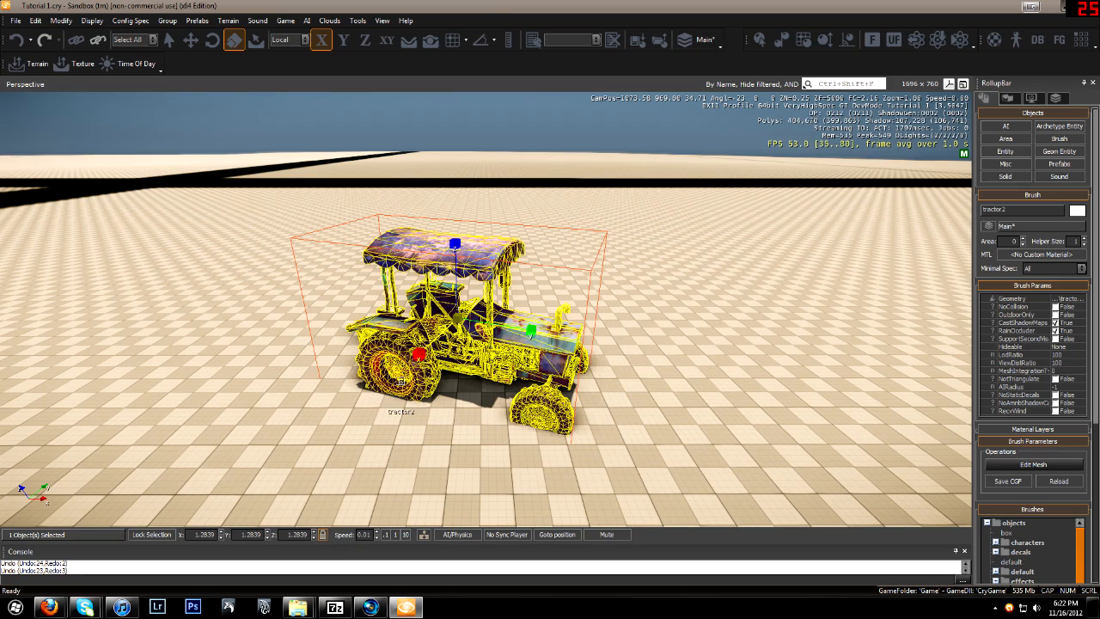
pyautogui.moveTo(534, 332); pyautogui.dragTo(555, 319)
pyautogui.moveTo(556, 319); pyautogui.dragTo(556, 318, button='right')
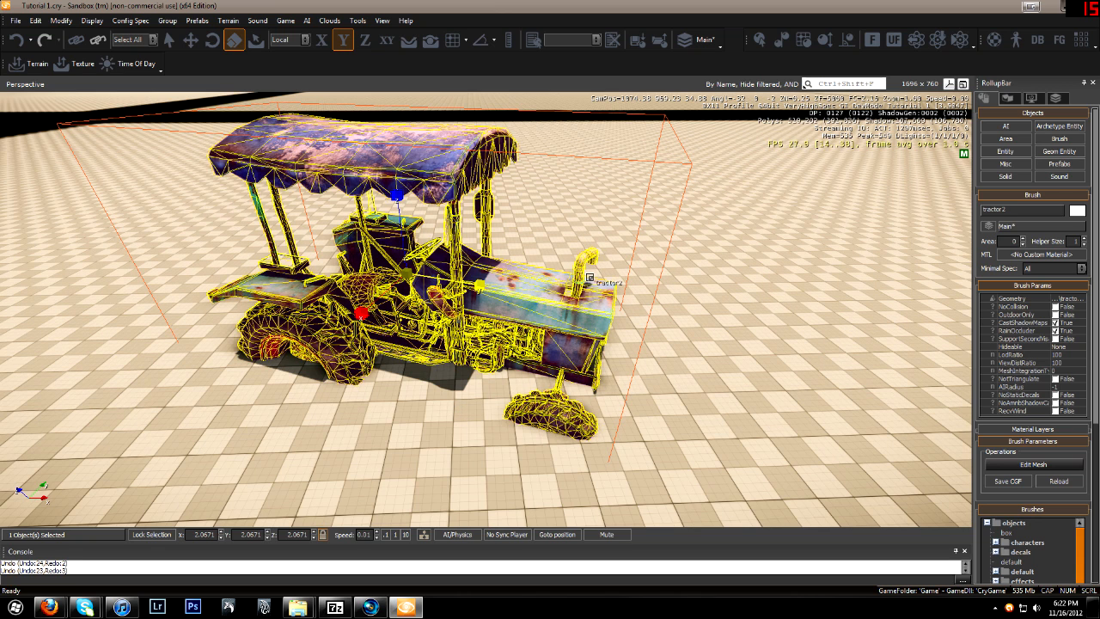
pyautogui.moveTo(548, 216); pyautogui.dragTo(619, 304, button='middle')
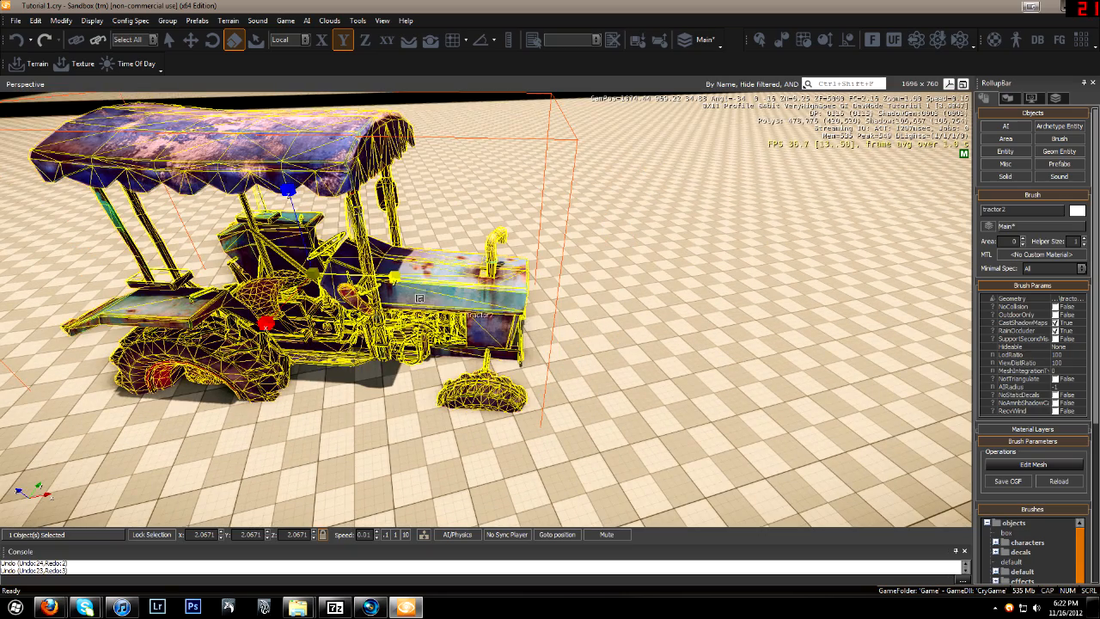
pyautogui.moveTo(454, 333); pyautogui.dragTo(460, 285)
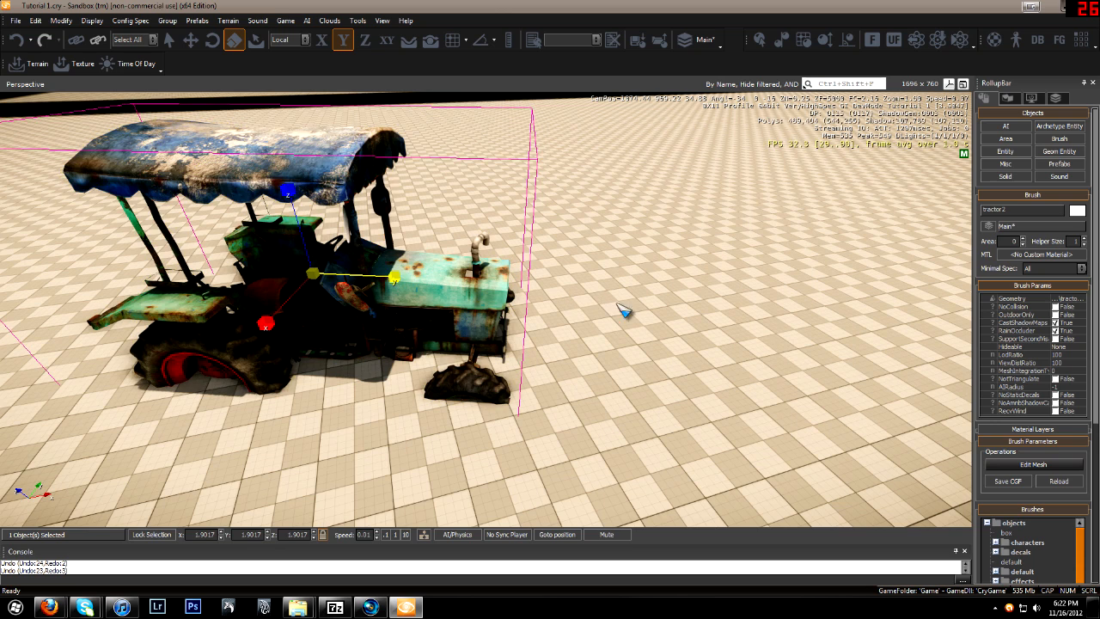